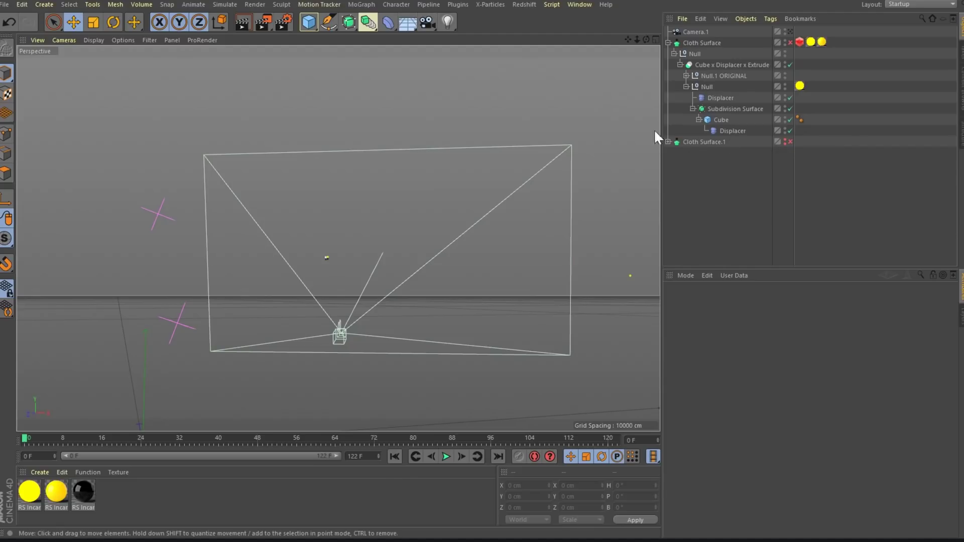
Inspect the Cube's segment settings and the Noise shader, including its Global Scale, in the Cube's child Displacer
{"action": "left_click", "coordinate": [717, 120]}
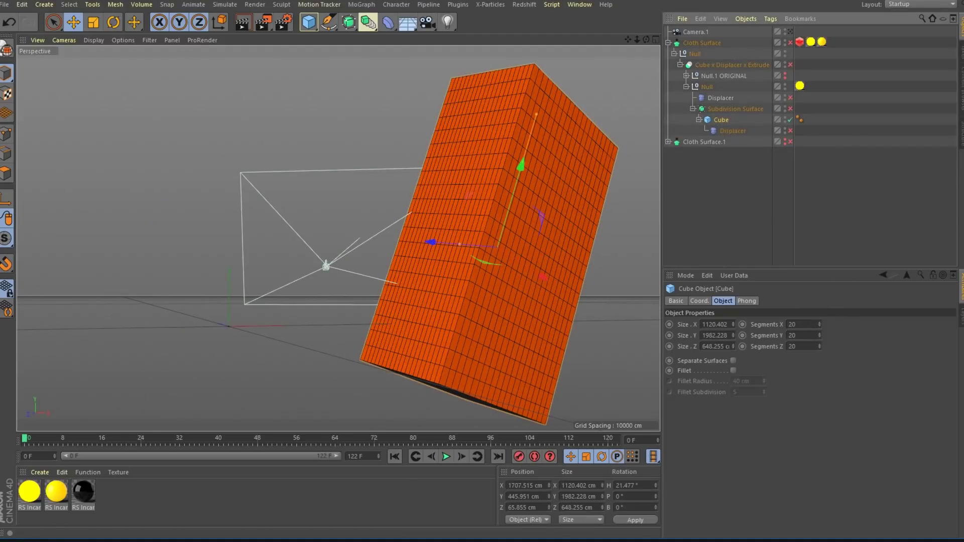
{"action": "left_click", "coordinate": [796, 325]}
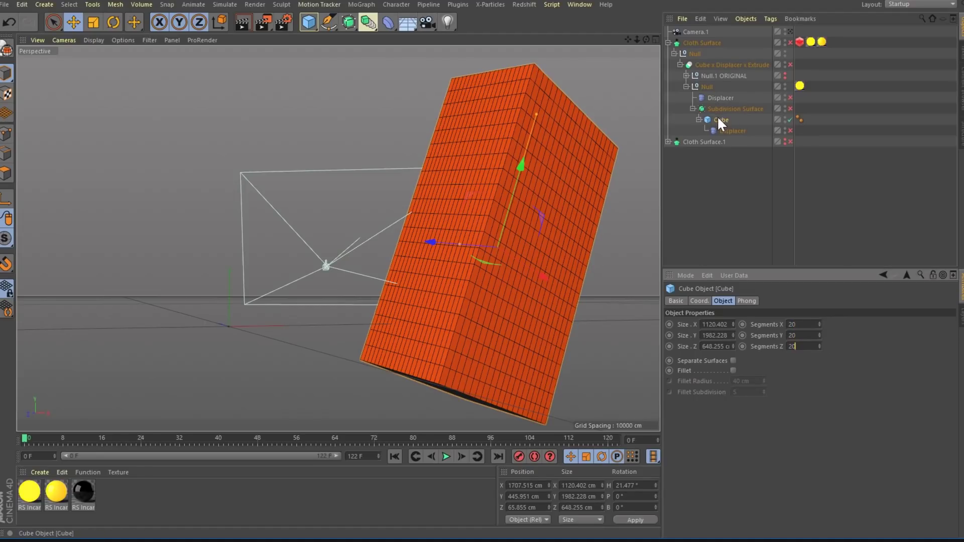
{"action": "left_click", "coordinate": [727, 130]}
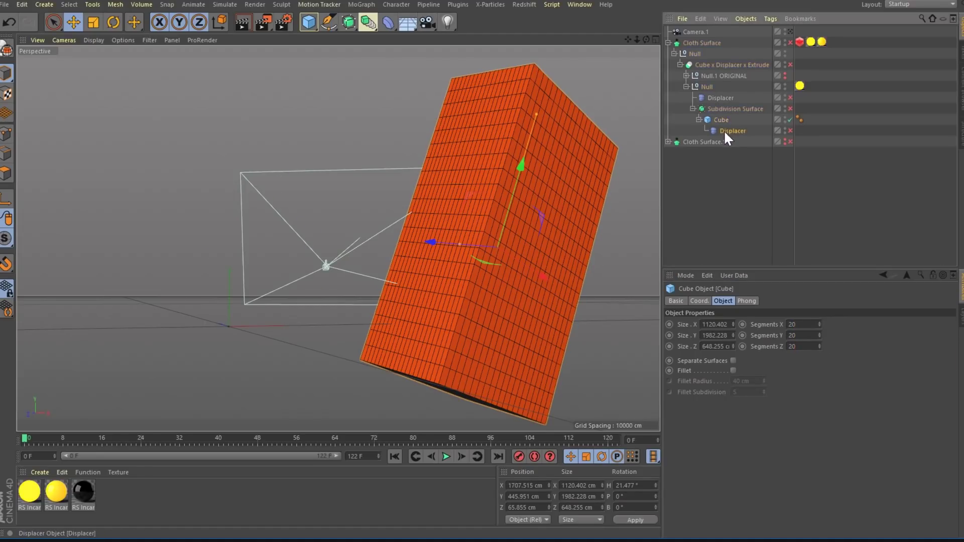
{"action": "left_click", "coordinate": [763, 301]}
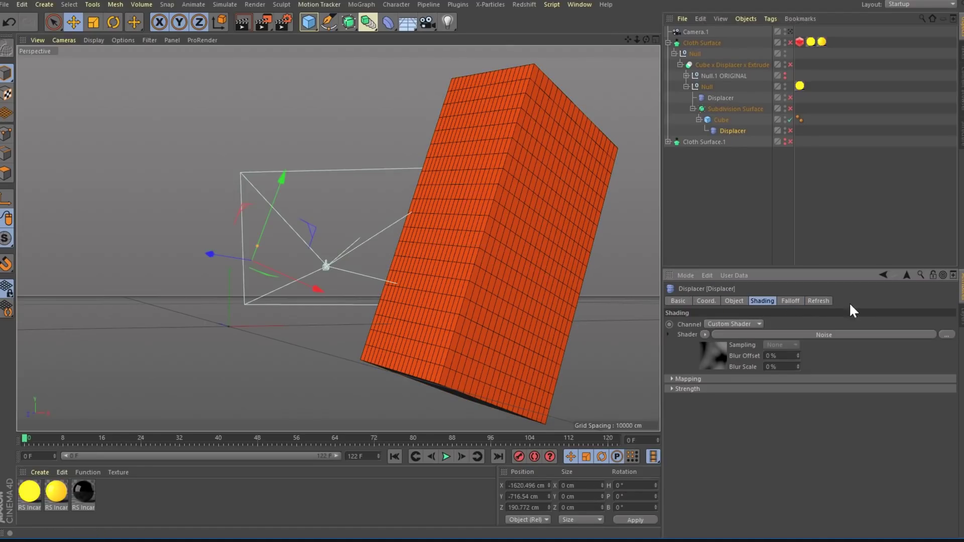
{"action": "left_click", "coordinate": [817, 335]}
{"action": "double_click", "coordinate": [750, 455]}
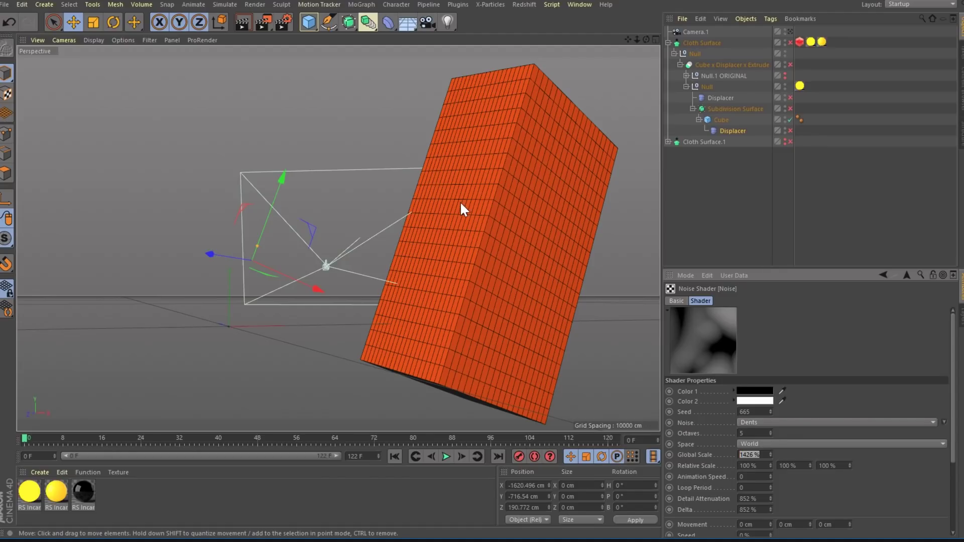
Enable the Cube's child Displacer and shift the cube slightly along its Z axis
{"action": "key", "text": "ctrl+z"}
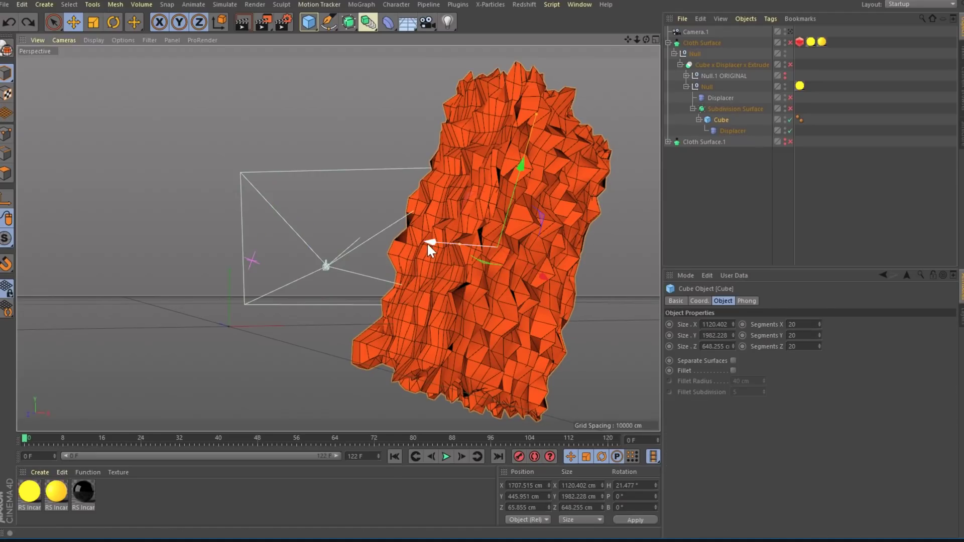
{"action": "mouse_move", "coordinate": [428, 242]}
{"action": "left_mouse_down"}
{"action": "mouse_move", "coordinate": [332, 249]}
{"action": "mouse_move", "coordinate": [426, 243]}
{"action": "left_mouse_up"}
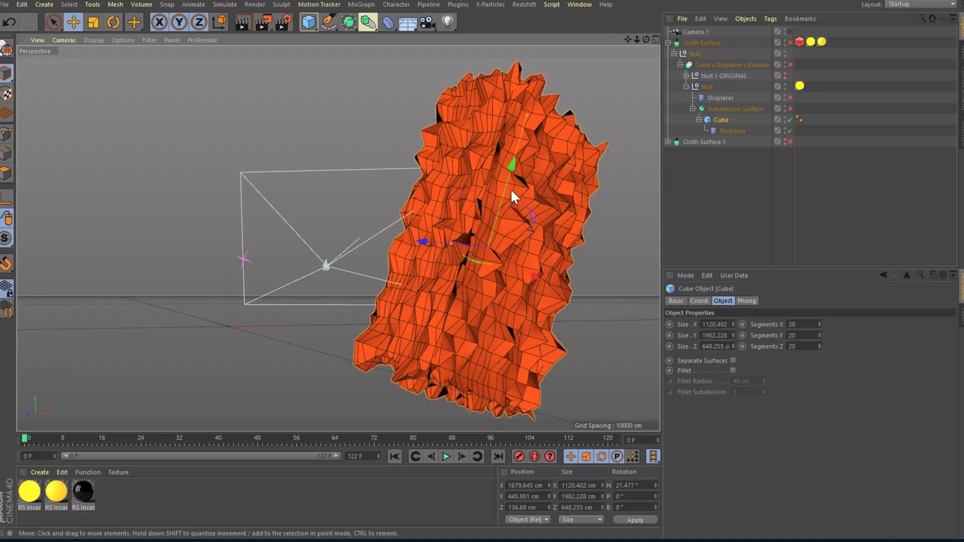
Enable the Subdivision Surface and the second Displacer above it, and open that Displacer's Noise shader
{"action": "left_click", "coordinate": [740, 110]}
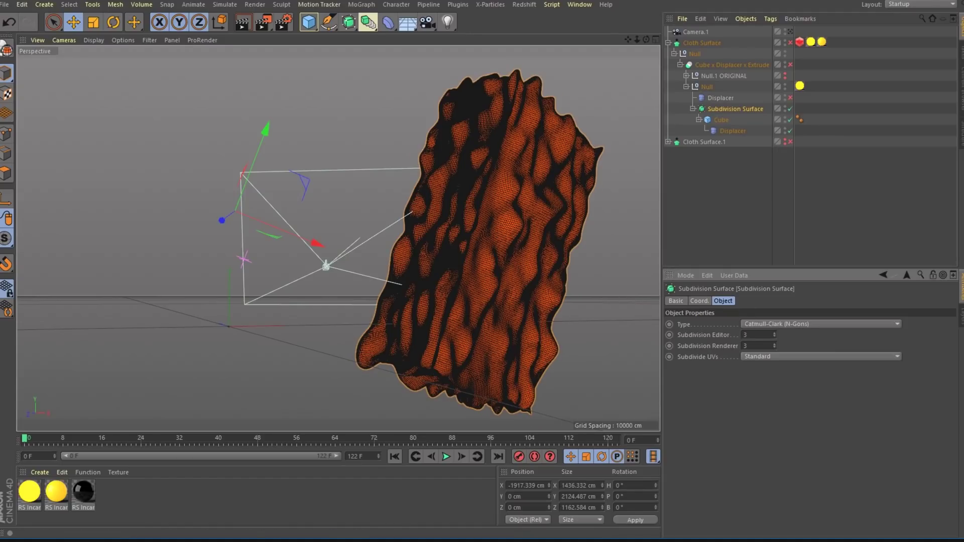
{"action": "left_click", "coordinate": [719, 98]}
{"action": "left_click", "coordinate": [791, 98]}
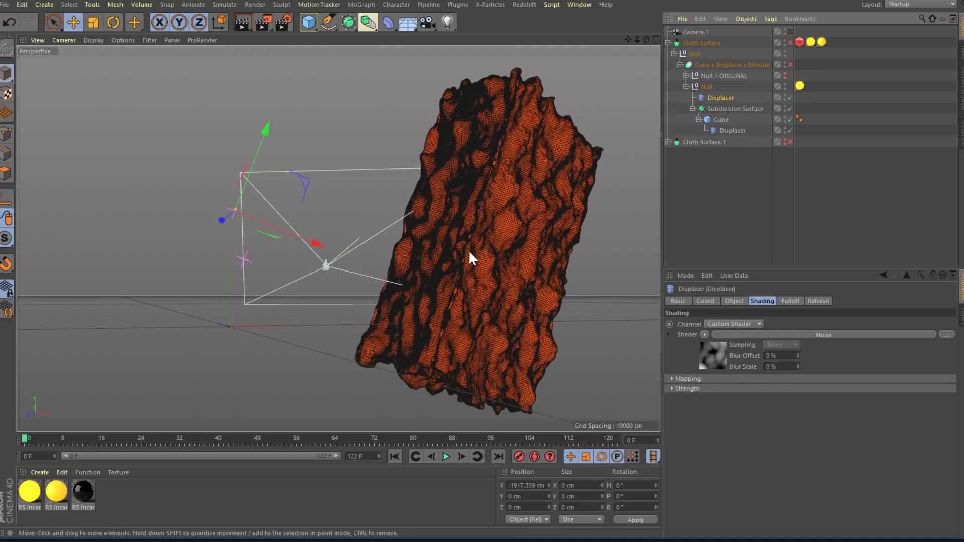
{"action": "left_click", "coordinate": [704, 351]}
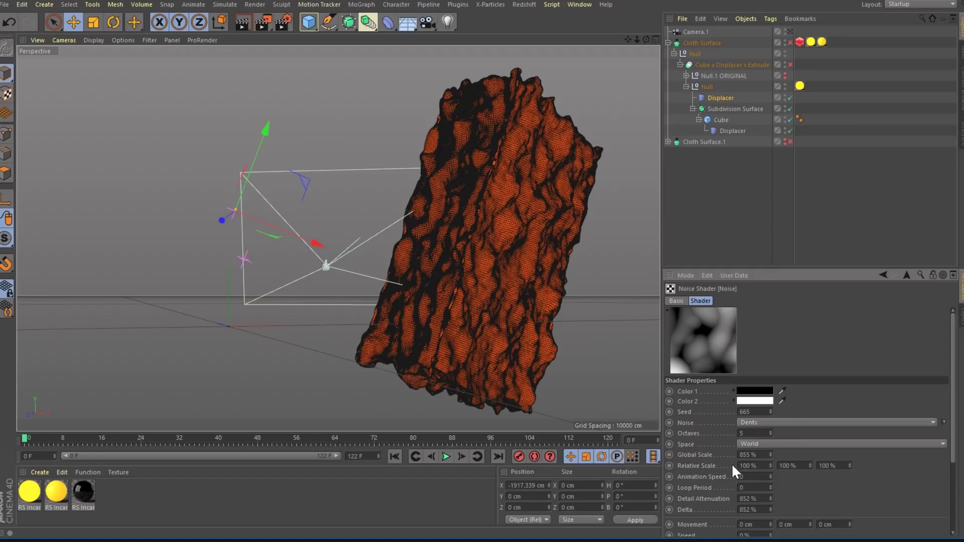
Examine the displaced cube's Null and its keyframes along the timeline, alongside the Null.1 ORIGINAL logo shape
{"action": "left_click", "coordinate": [707, 86]}
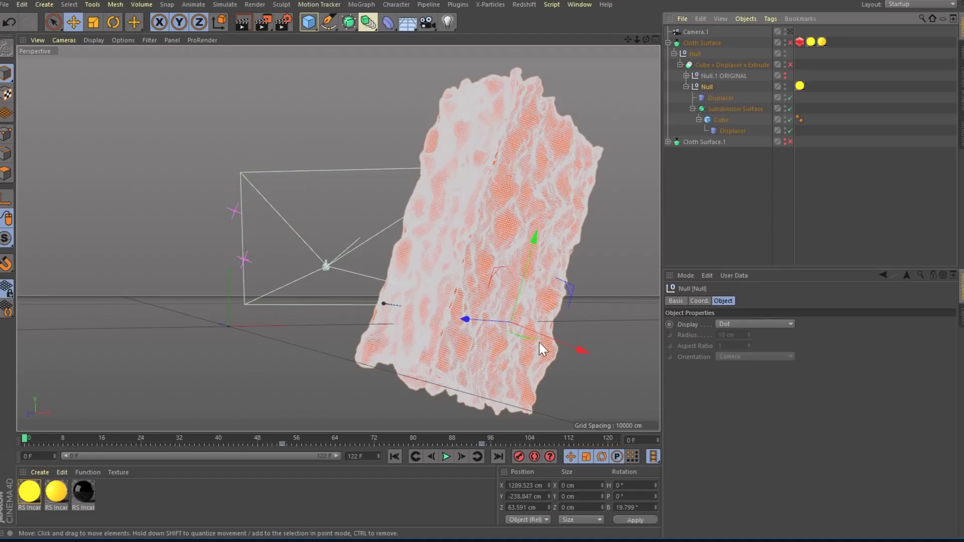
{"action": "left_click", "coordinate": [789, 76]}
{"action": "left_click", "coordinate": [726, 86]}
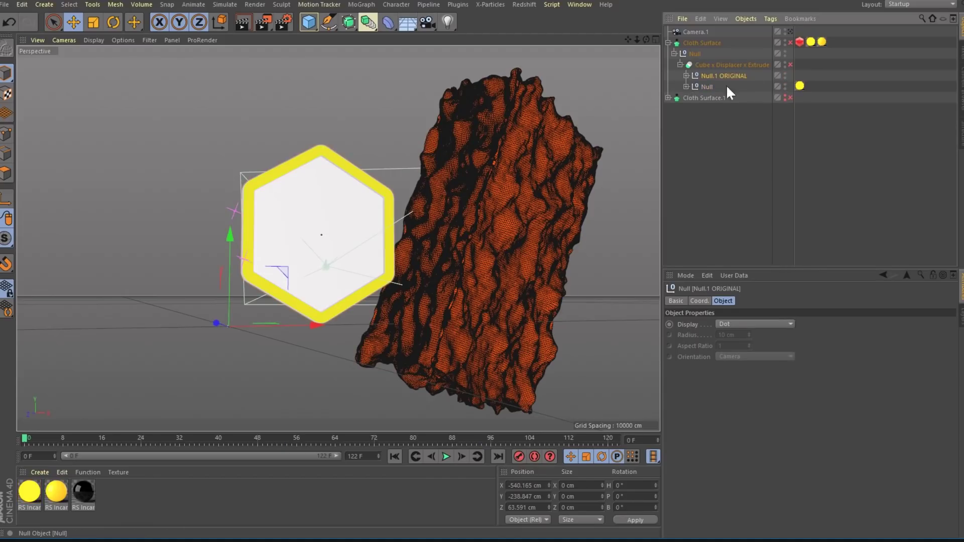
{"action": "left_click", "coordinate": [686, 86]}
{"action": "left_click", "coordinate": [281, 438]}
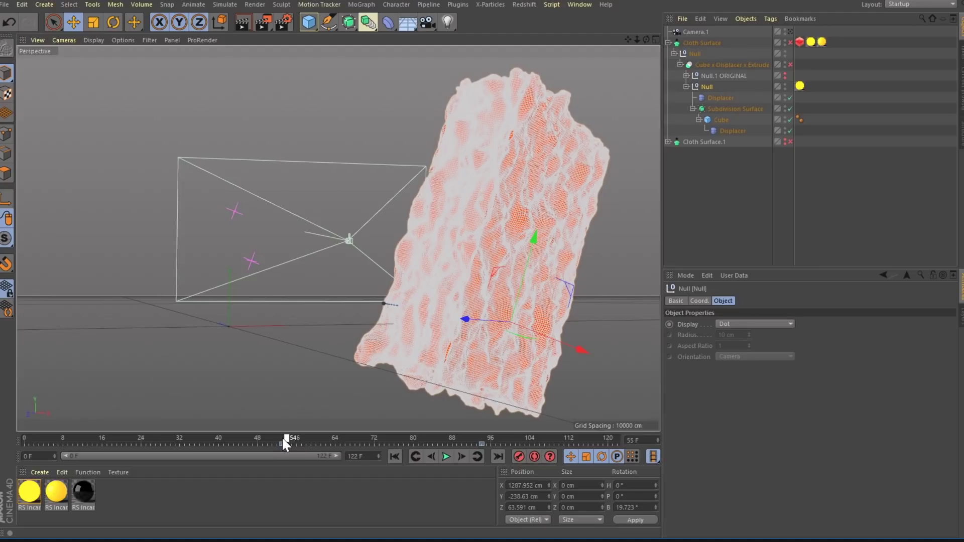
{"action": "left_click_drag", "start_coordinate": [282, 436], "coordinate": [481, 438]}
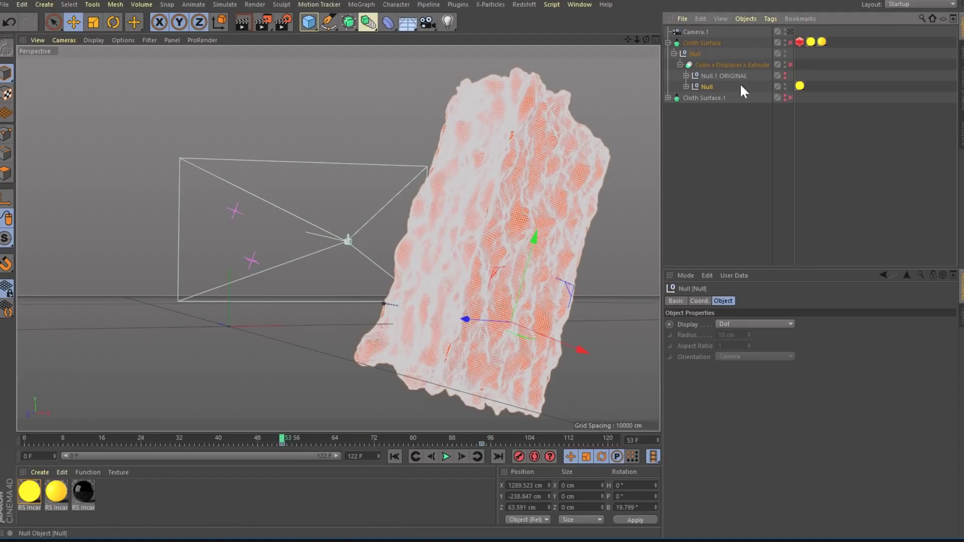
Inspect the Cube x Displacer x Extrude Boole and the Extrude objects and paths inside Null.1 ORIGINAL
{"action": "left_click", "coordinate": [704, 63]}
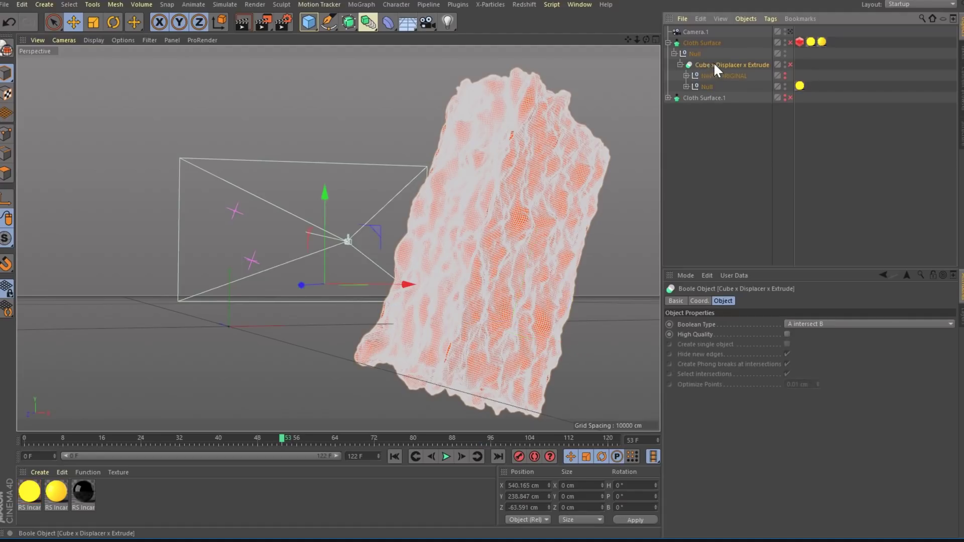
{"action": "left_click", "coordinate": [739, 76]}
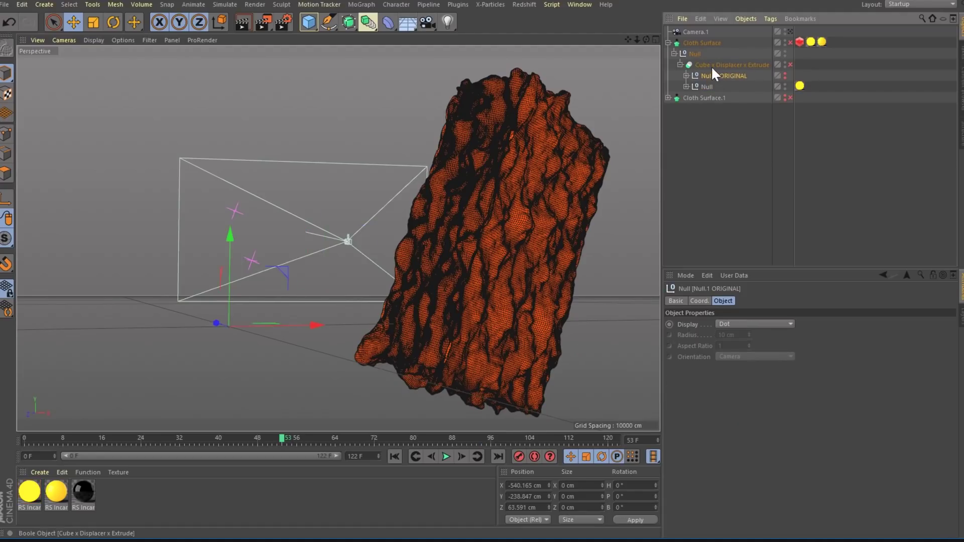
{"action": "left_click", "coordinate": [686, 76]}
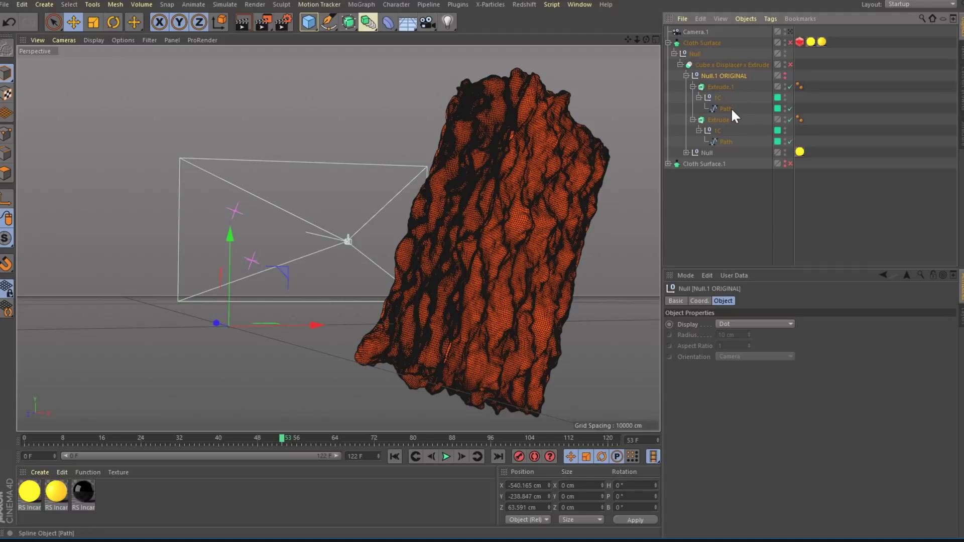
{"action": "left_click", "coordinate": [729, 108]}
{"action": "left_click", "coordinate": [686, 75]}
Enable the Cube x Displacer x Extrude Boole and check the cut logo up close at frame 67
{"action": "left_click", "coordinate": [717, 65]}
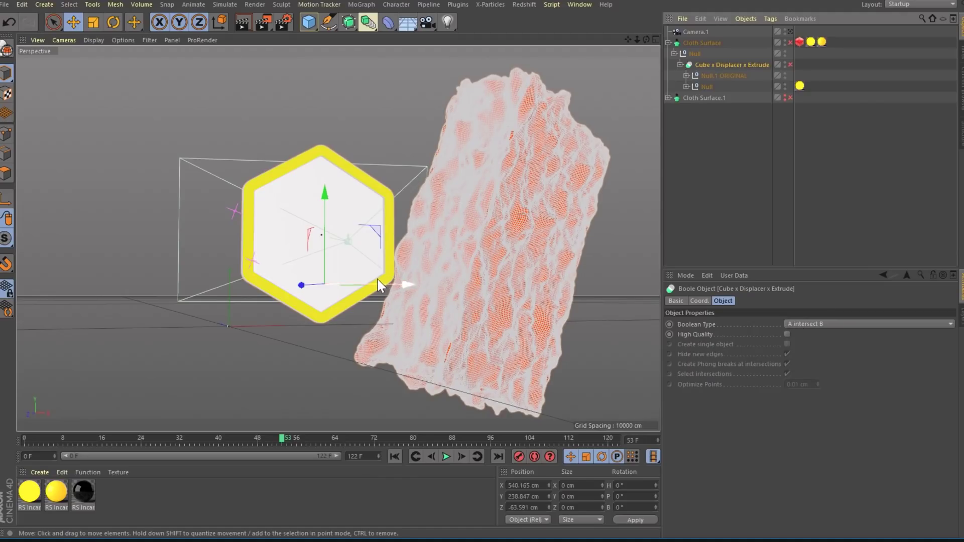
{"action": "left_click", "coordinate": [791, 64]}
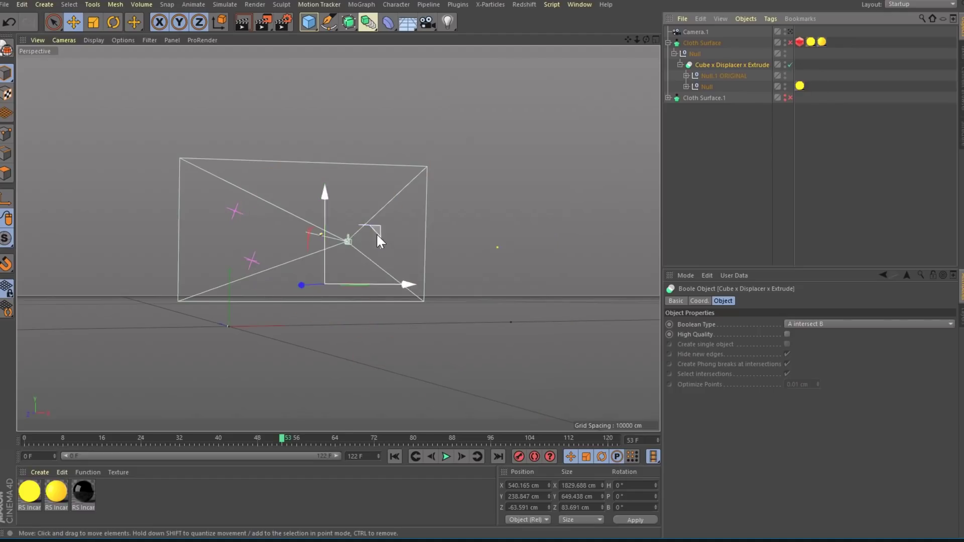
{"action": "left_click", "coordinate": [350, 441]}
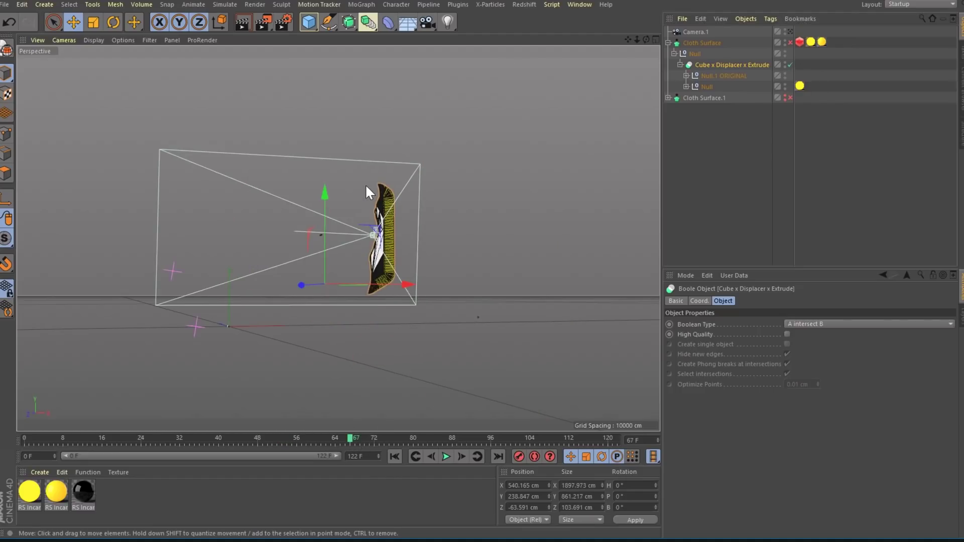
{"action": "scroll", "coordinate": [377, 253], "scroll_direction": "up", "scroll_amount": 5}
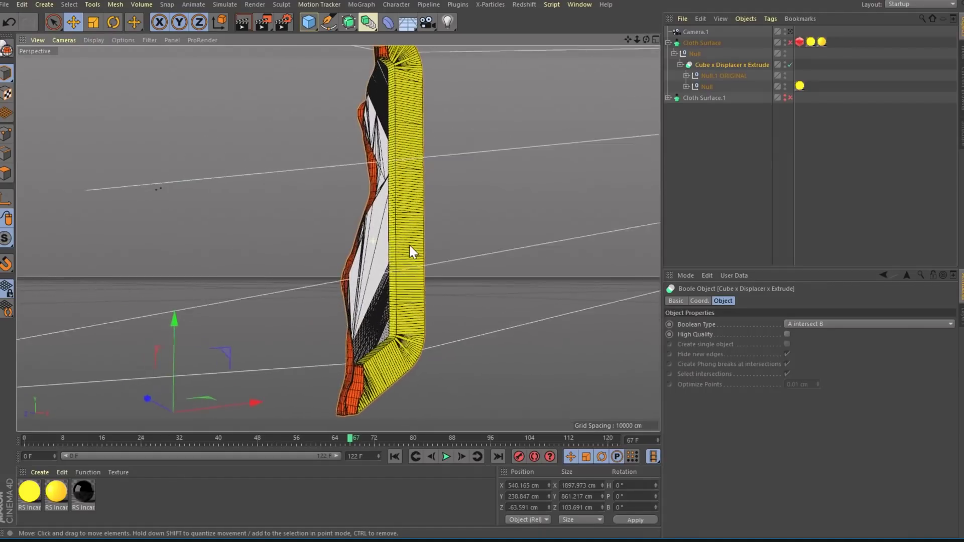
{"action": "left_click_drag", "start_coordinate": [410, 249], "coordinate": [786, 129], "text": "alt"}
Expand the displaced cube's Null and Cloth Surface.1, and make Cloth Surface.1 enabled and visible
{"action": "left_click", "coordinate": [686, 86]}
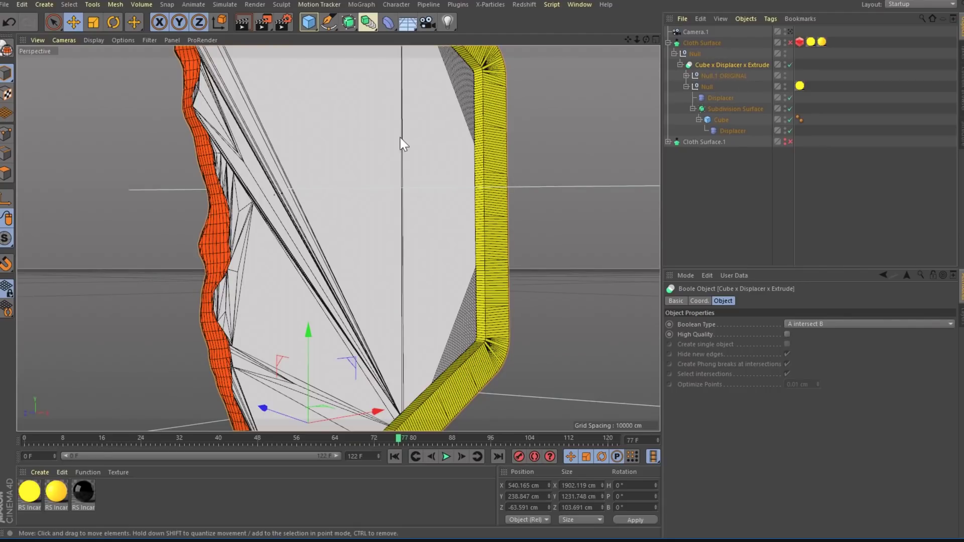
{"action": "left_click", "coordinate": [668, 142]}
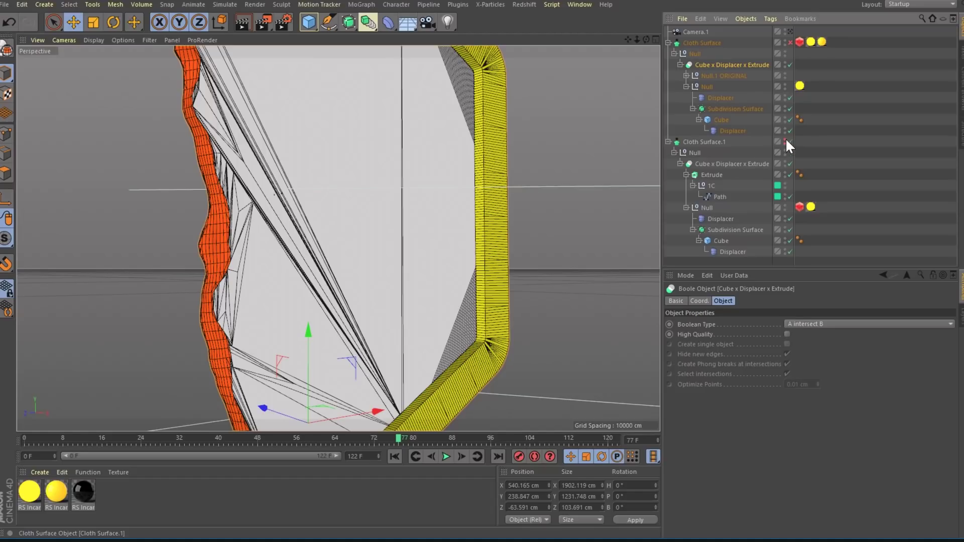
{"action": "left_click", "coordinate": [786, 142]}
{"action": "key", "text": "h"}
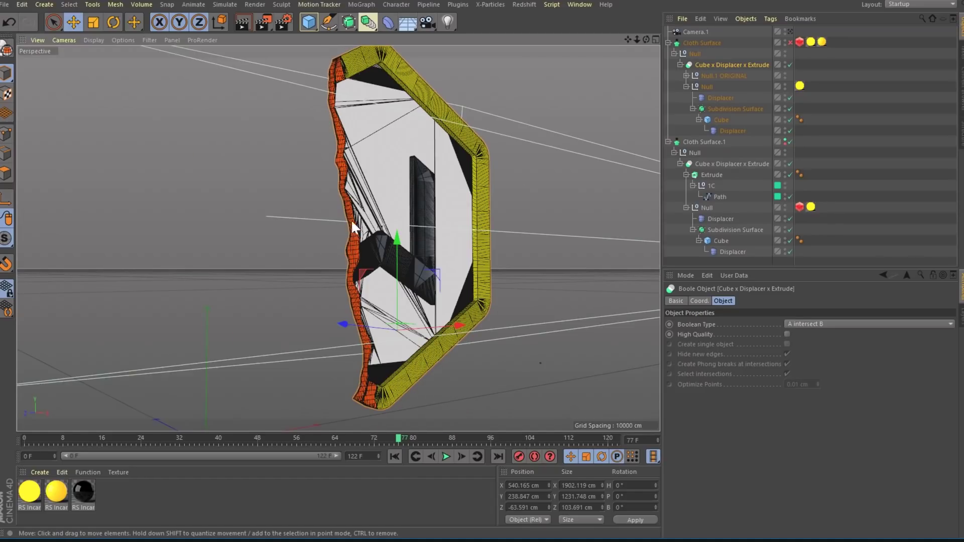
{"action": "left_click", "coordinate": [461, 439]}
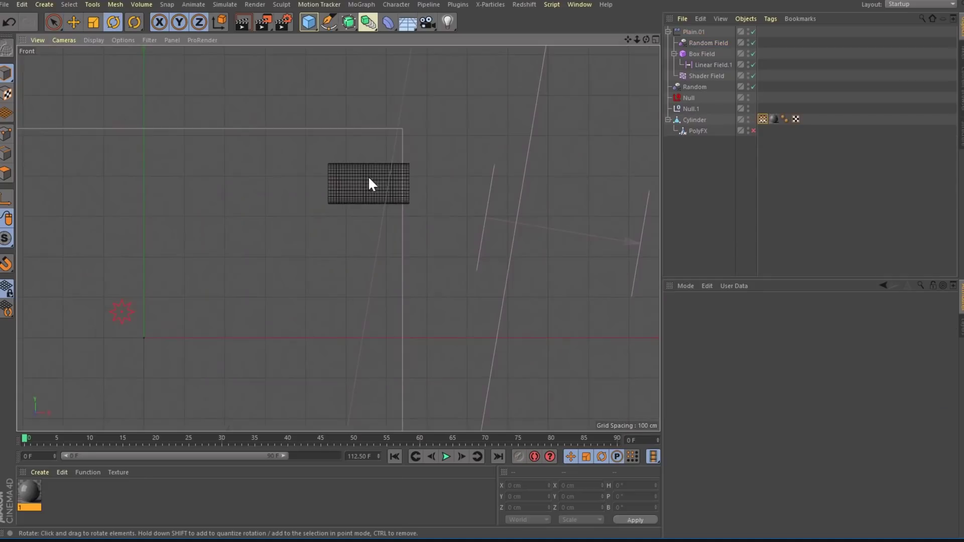
Examine the Cylinder in the front and perspective views, and clear the vertex map display
{"action": "middle_click_drag", "start_coordinate": [481, 200], "coordinate": [490, 235], "text": "alt"}
{"action": "scroll", "coordinate": [460, 246], "scroll_direction": "down", "scroll_amount": 2}
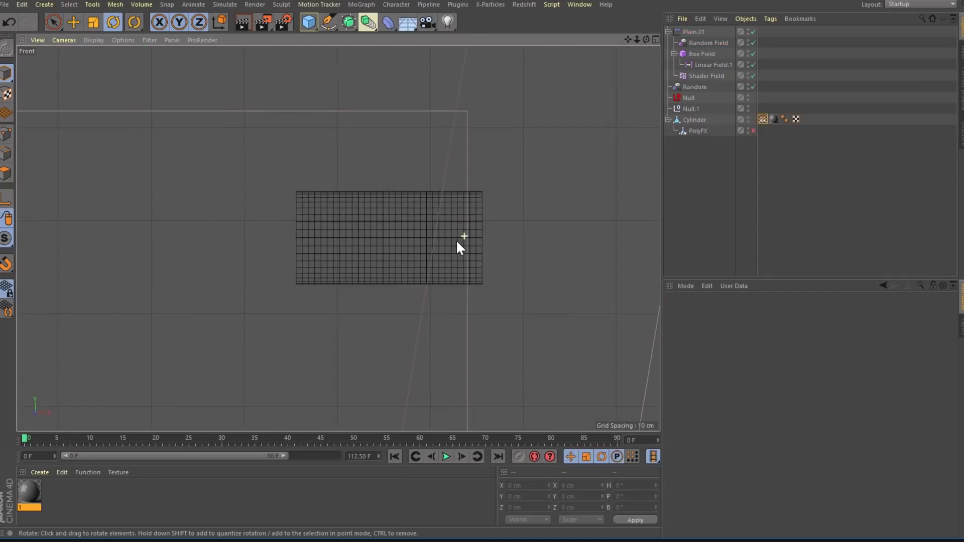
{"action": "key", "text": "F1"}
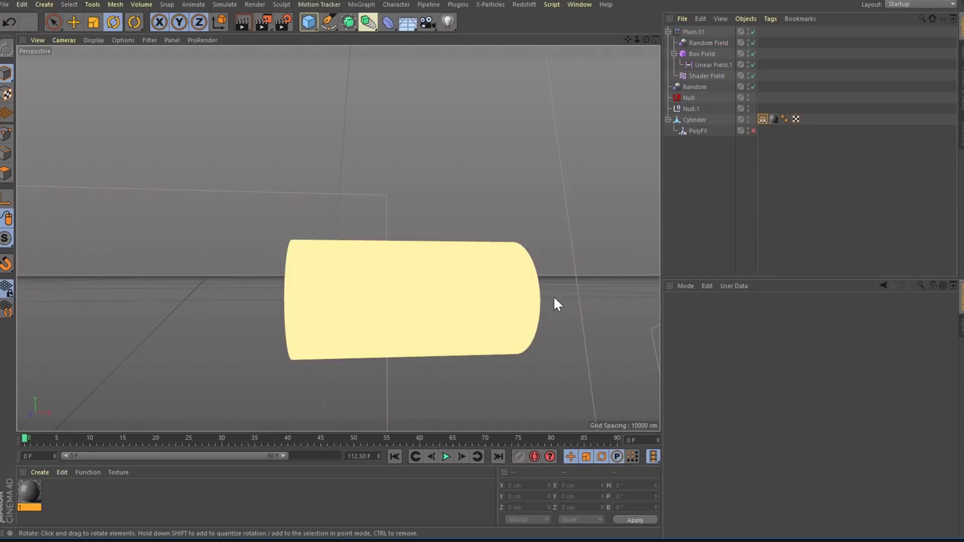
{"action": "left_click_drag", "start_coordinate": [556, 301], "coordinate": [417, 289], "text": "alt"}
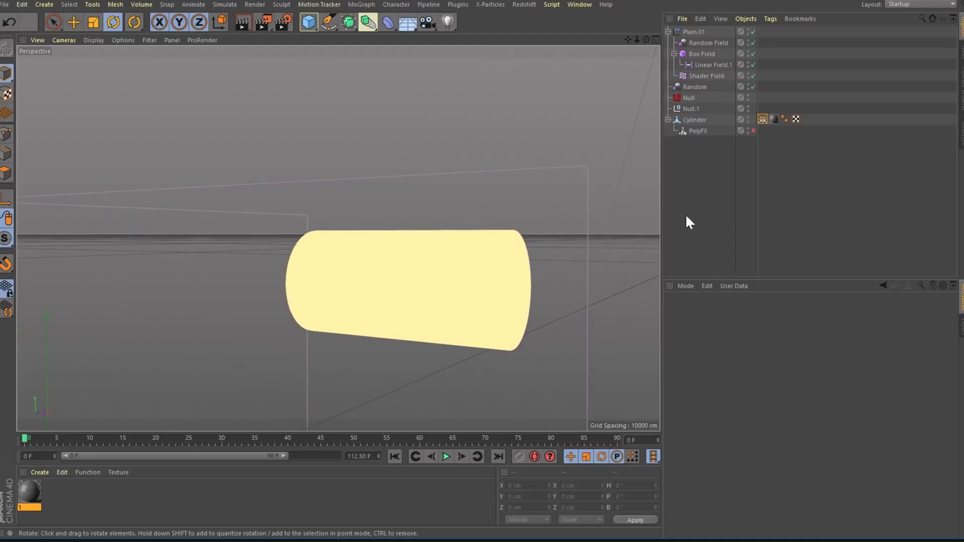
{"action": "left_click", "coordinate": [695, 120]}
{"action": "left_click", "coordinate": [508, 237]}
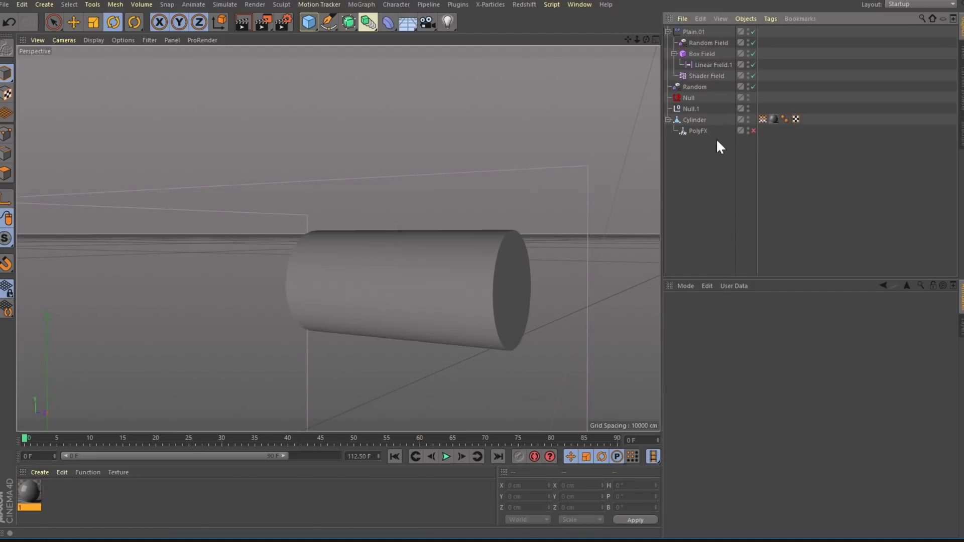
Nest the Cylinder under a disabled Cloth Surface and select the Cylinder
{"action": "left_click", "coordinate": [688, 121]}
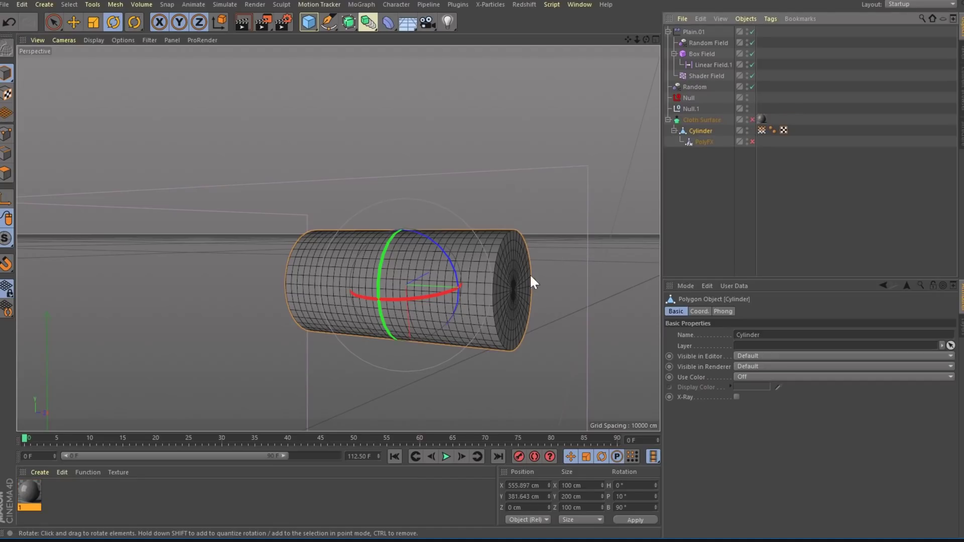
{"action": "left_click_drag", "start_coordinate": [531, 283], "coordinate": [329, 293], "text": "alt"}
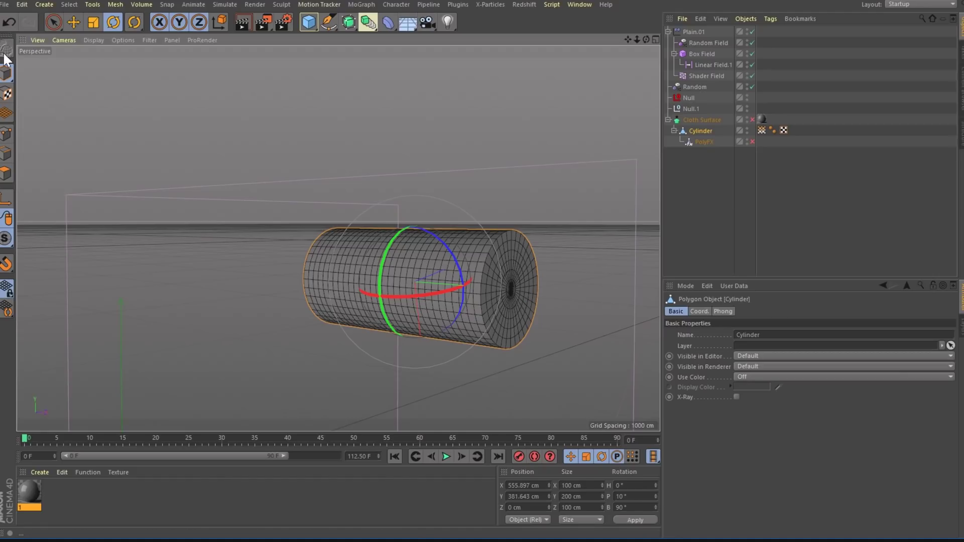
Set the vertex weight of the Cylinder's Vertex Map1 tag to 0% with polygon mode active
{"action": "left_click", "coordinate": [760, 132]}
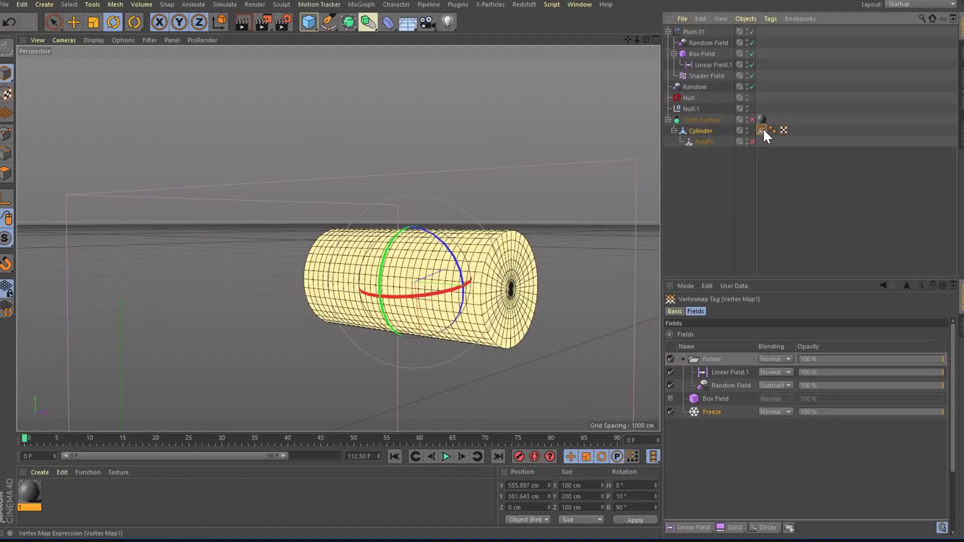
{"action": "left_click", "coordinate": [44, 4]}
{"action": "left_click", "coordinate": [6, 174]}
{"action": "left_click", "coordinate": [69, 4]}
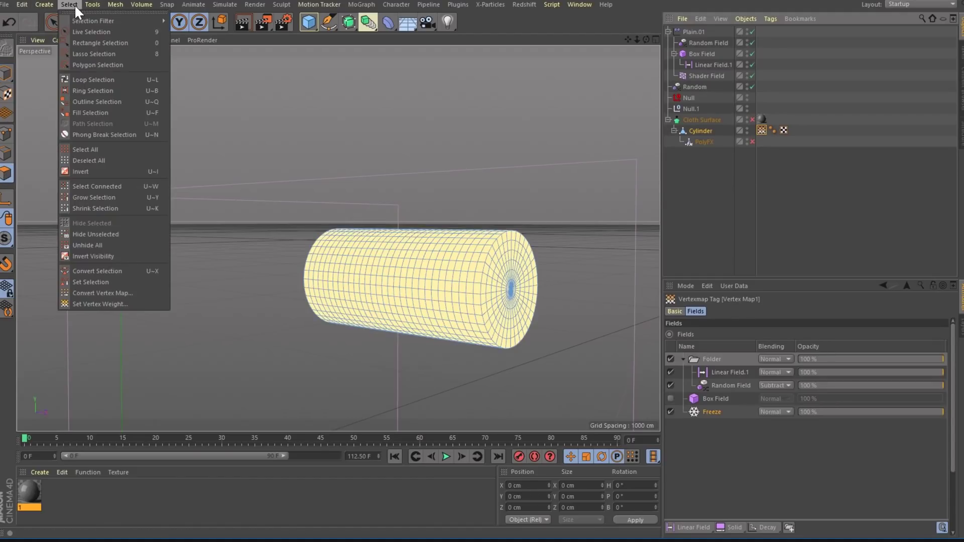
{"action": "left_click", "coordinate": [87, 304]}
{"action": "left_click_drag", "start_coordinate": [49, 275], "coordinate": [139, 250]}
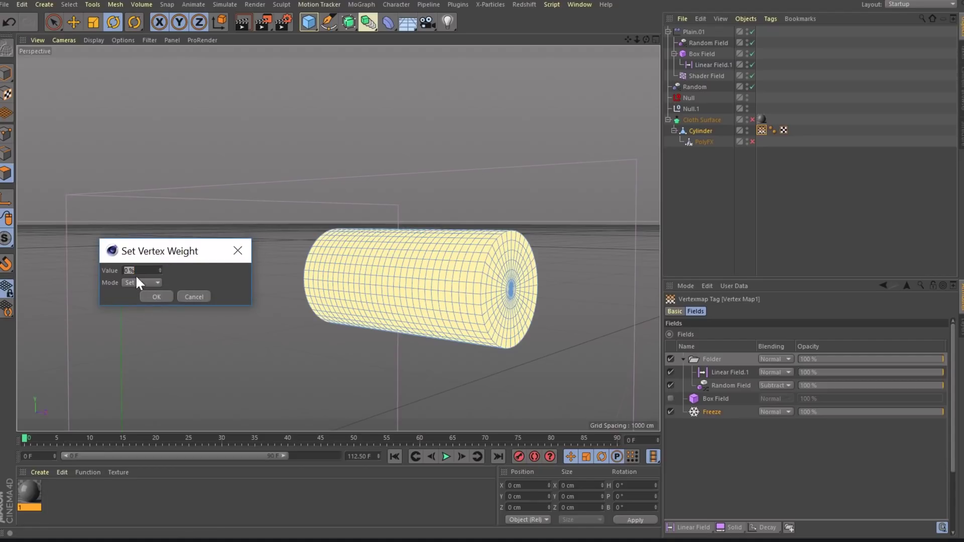
{"action": "left_click", "coordinate": [156, 297]}
{"action": "left_click_drag", "start_coordinate": [436, 279], "coordinate": [457, 278], "text": "alt"}
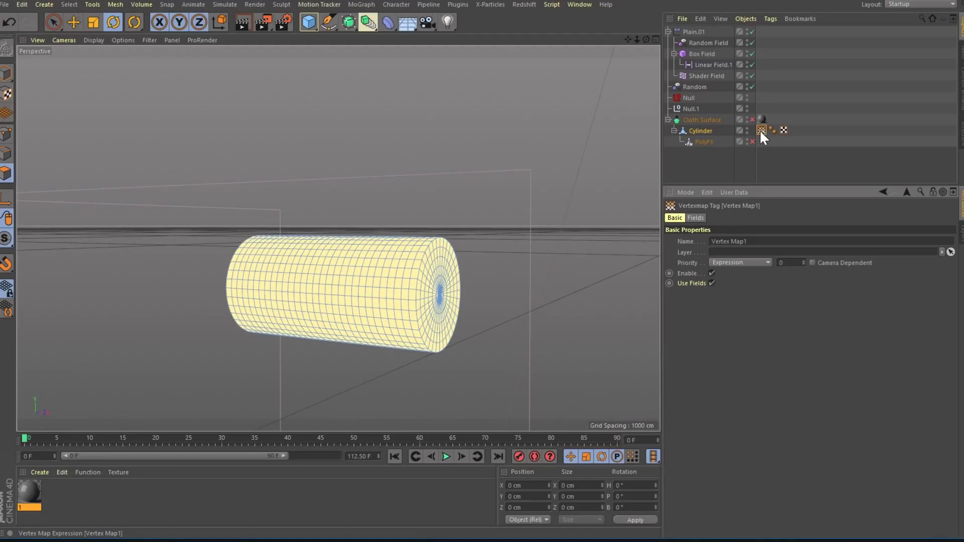
Set the Freeze layer's mode to None in Vertex Map1's fields, and revert the layer list to its ungrouped fields
{"action": "left_click", "coordinate": [696, 218]}
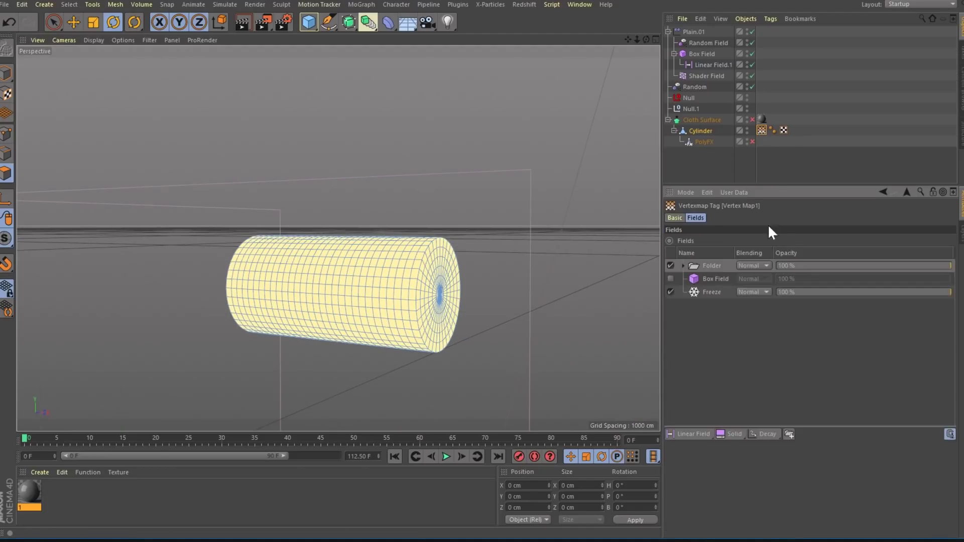
{"action": "left_click", "coordinate": [711, 293]}
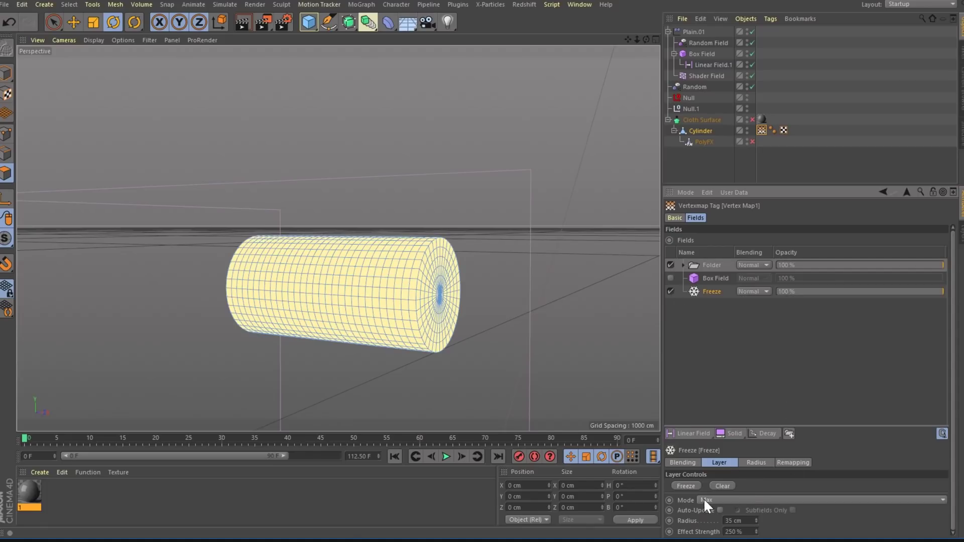
{"action": "left_click_drag", "start_coordinate": [705, 501], "coordinate": [713, 522]}
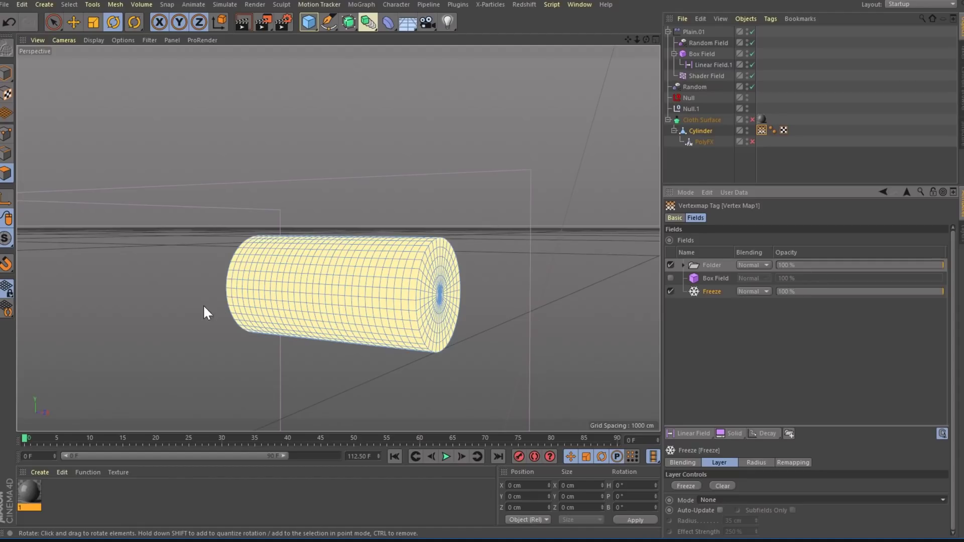
{"action": "key", "text": "ctrl+z"}
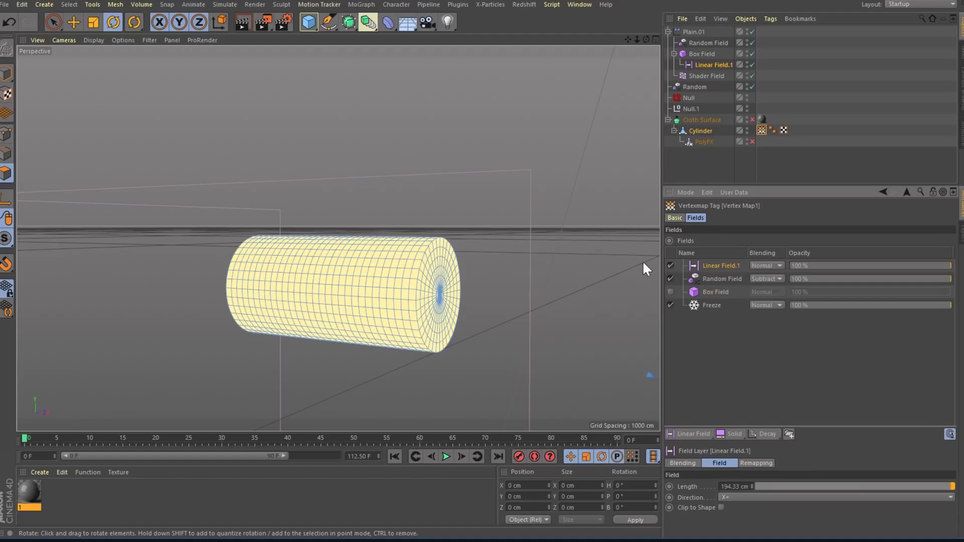
Disable the Linear Field.1 layer in Vertex Map1 and examine the Random Field's noise preview around the Cylinder
{"action": "left_click", "coordinate": [671, 266]}
{"action": "left_click", "coordinate": [713, 279]}
{"action": "left_click", "coordinate": [708, 43]}
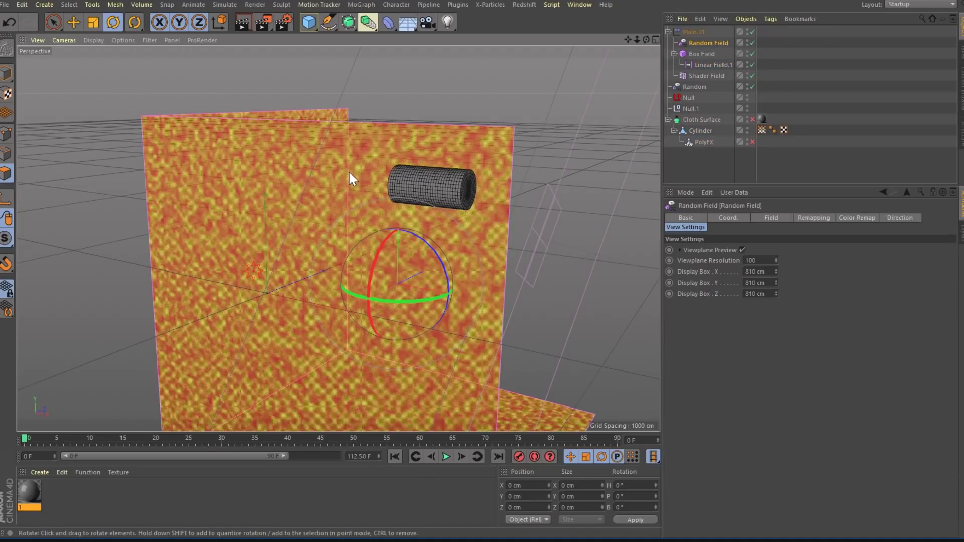
{"action": "scroll", "coordinate": [350, 173], "scroll_direction": "up", "scroll_amount": 10}
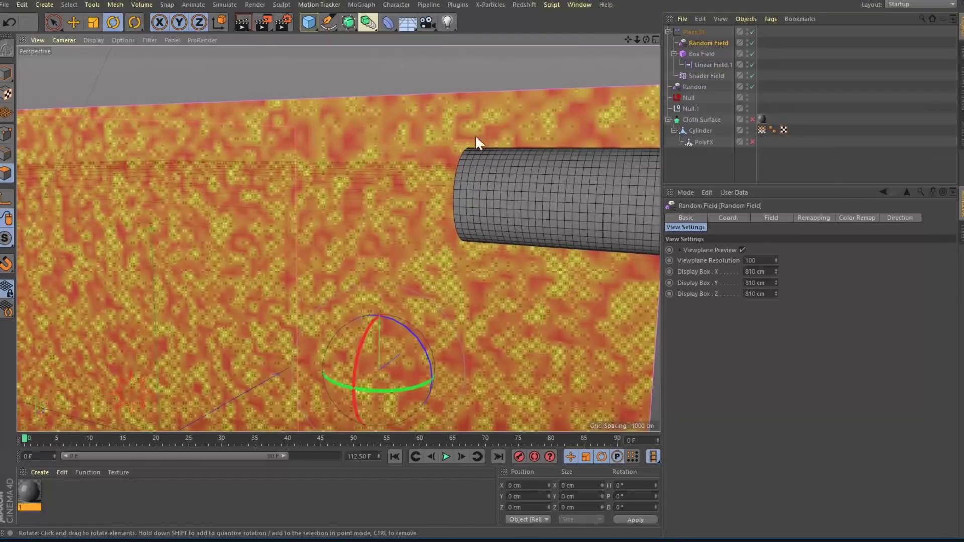
{"action": "left_click_drag", "start_coordinate": [471, 126], "coordinate": [359, 135], "text": "alt"}
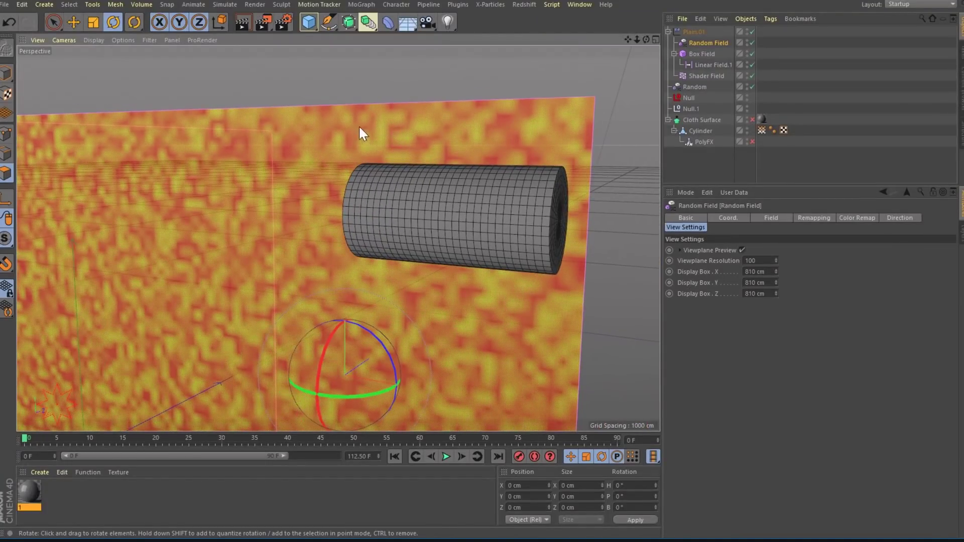
Display the Cylinder's Vertex Map1 and examine the pattern the Random Field produces on its surface
{"action": "left_click", "coordinate": [698, 131]}
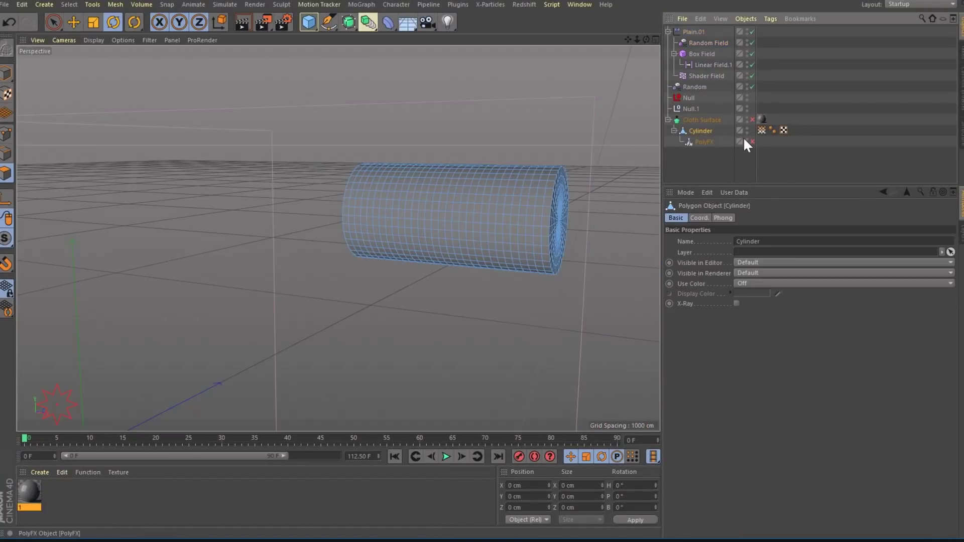
{"action": "left_click", "coordinate": [762, 129]}
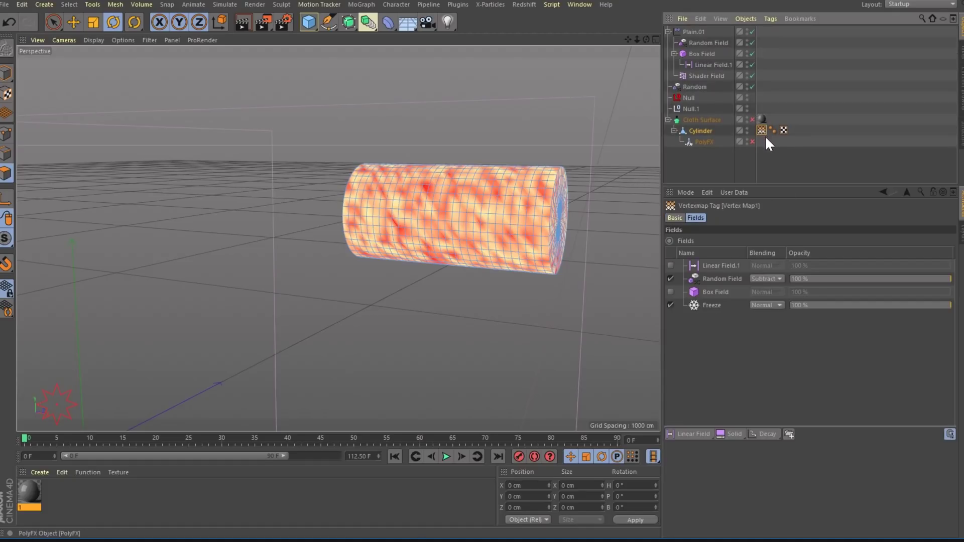
{"action": "mouse_move", "coordinate": [523, 220]}
{"action": "left_mouse_down", "text": "alt"}
{"action": "mouse_move", "coordinate": [448, 219]}
{"action": "mouse_move", "coordinate": [542, 211]}
{"action": "mouse_move", "coordinate": [500, 226]}
{"action": "mouse_move", "coordinate": [519, 209]}
{"action": "left_mouse_up", "text": "alt"}
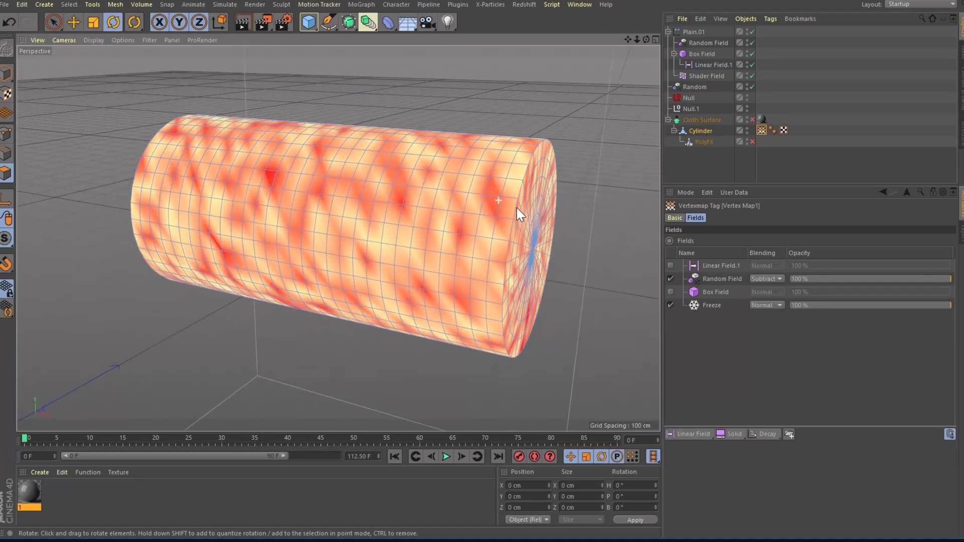
{"action": "scroll", "coordinate": [519, 209], "scroll_direction": "down", "scroll_amount": 3}
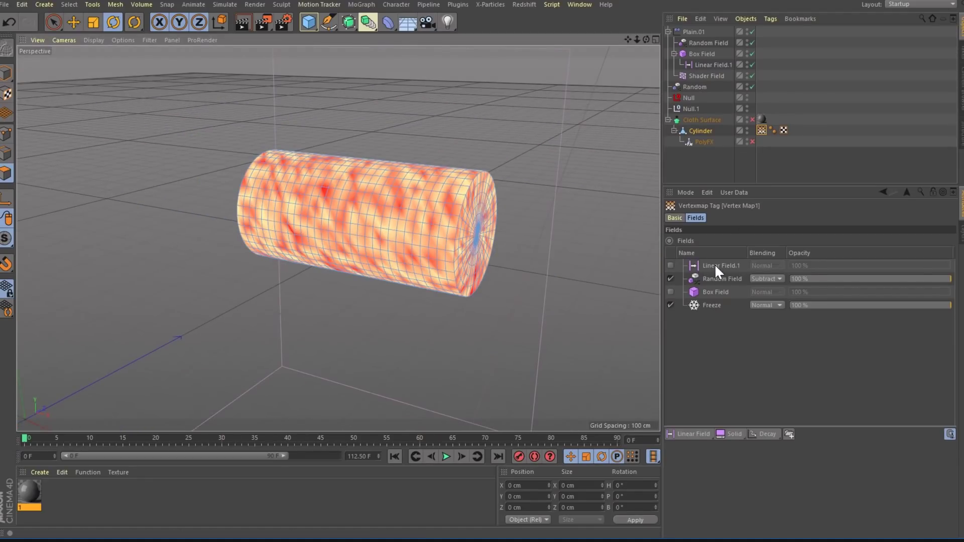
Re-enable the Linear Field.1 layer in Vertex Map1 and advance the animation to frame 88 to check its effect
{"action": "left_click", "coordinate": [716, 263]}
{"action": "left_click", "coordinate": [670, 264]}
{"action": "left_click_drag", "start_coordinate": [490, 86], "coordinate": [554, 249], "text": "alt"}
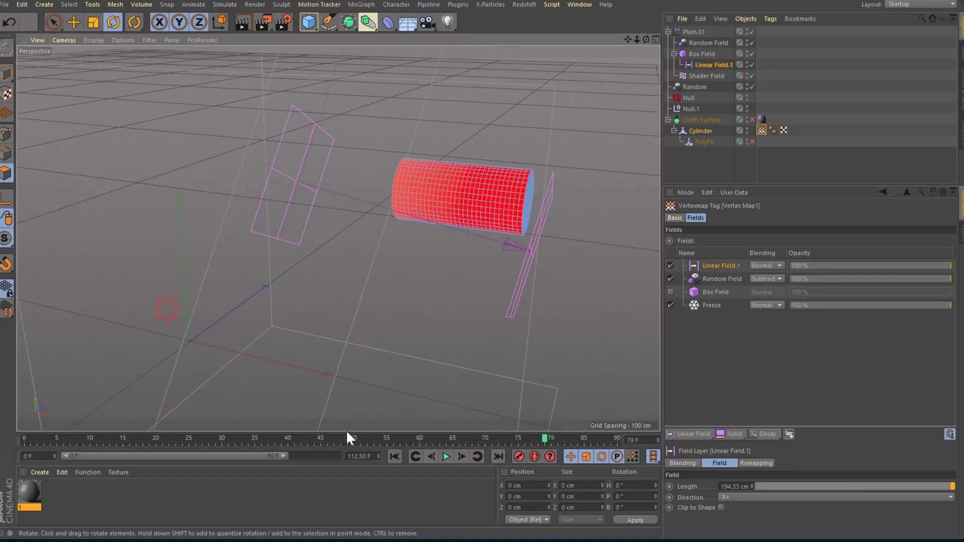
{"action": "left_click_drag", "start_coordinate": [546, 435], "coordinate": [603, 437]}
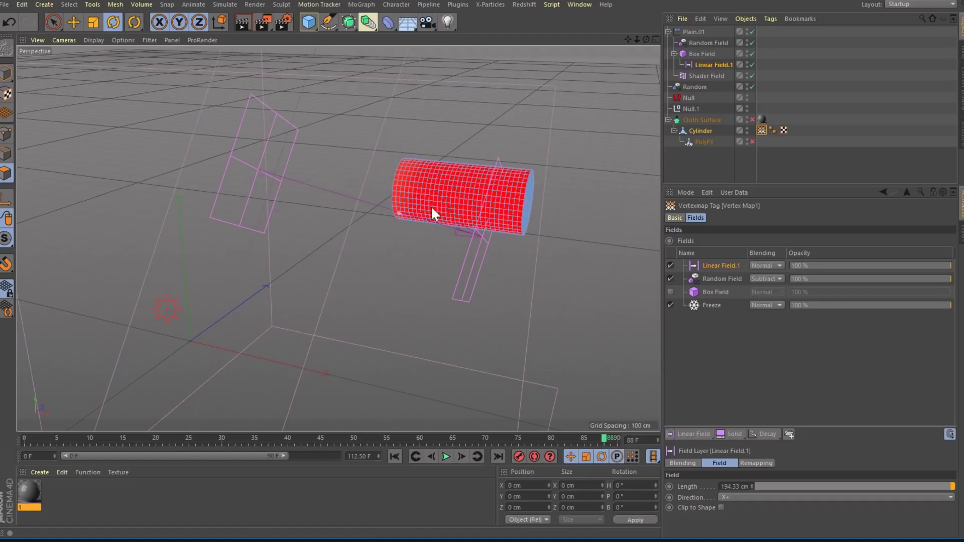
{"action": "left_click_drag", "start_coordinate": [503, 333], "coordinate": [453, 89], "text": "alt"}
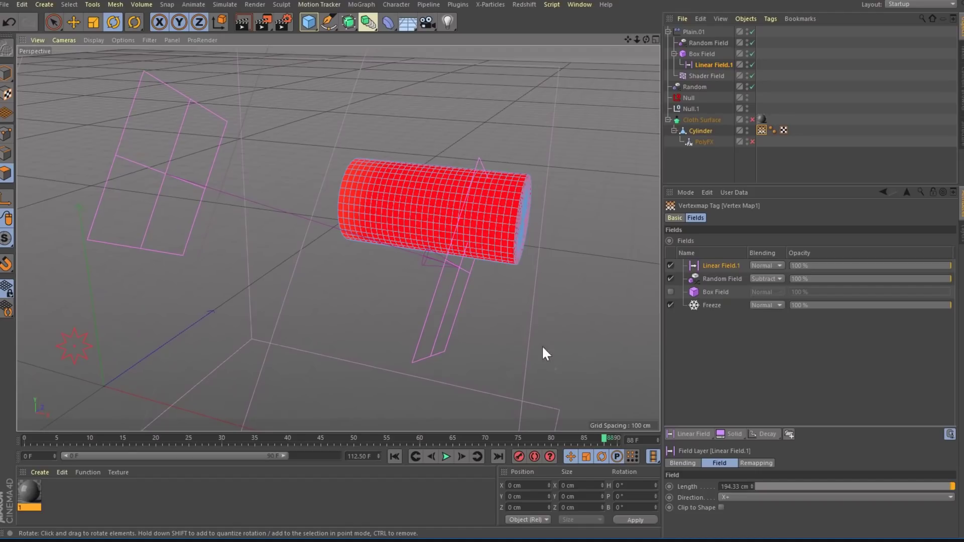
Move the animation back to frame 51 and examine the weight gradient along the Cylinder
{"action": "left_click_drag", "start_coordinate": [442, 432], "coordinate": [400, 439]}
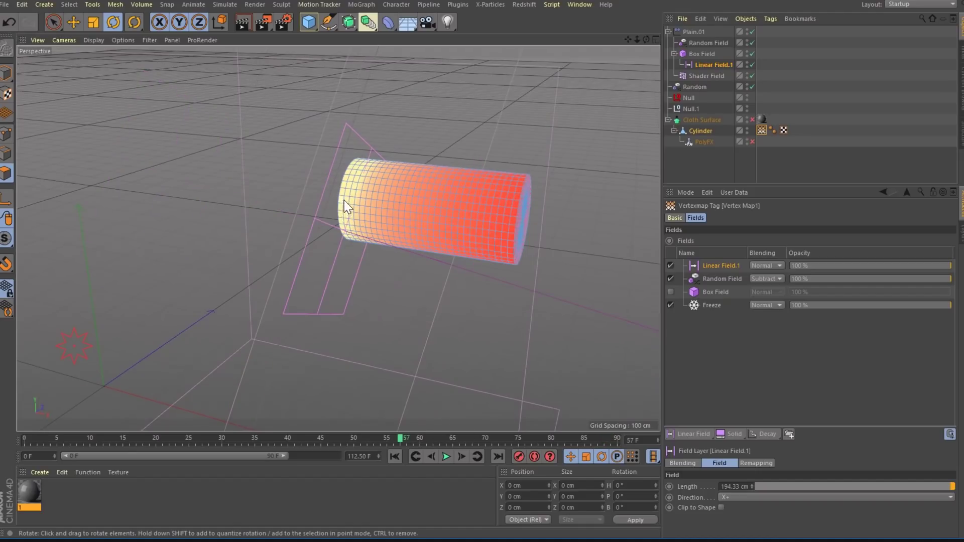
{"action": "key", "text": "f"}
{"action": "key", "text": "f"}
{"action": "key", "text": "f"}
{"action": "key", "text": "f"}
{"action": "key", "text": "f"}
{"action": "key", "text": "f"}
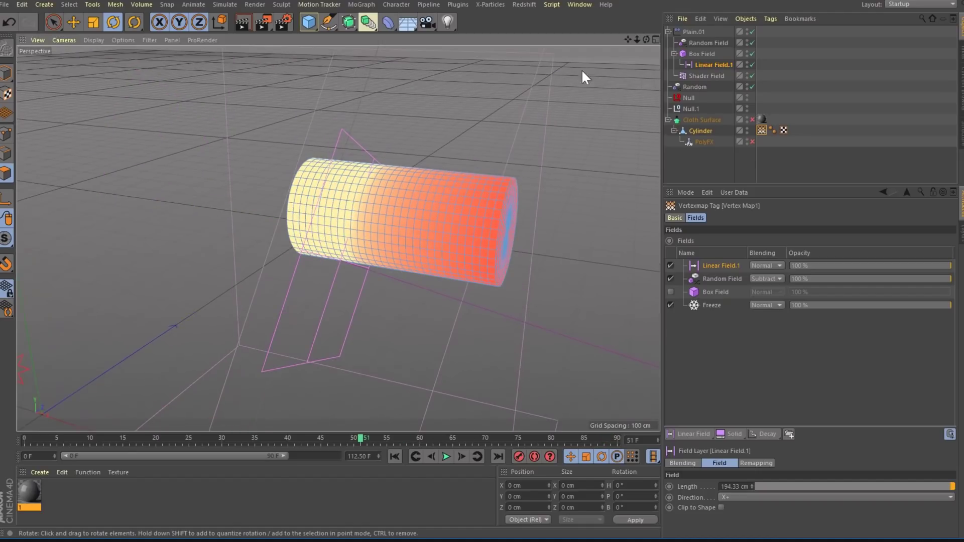
Enable the Cylinder's PolyFX and review its effectors and the falloff fields of Plain.01
{"action": "left_click", "coordinate": [702, 143]}
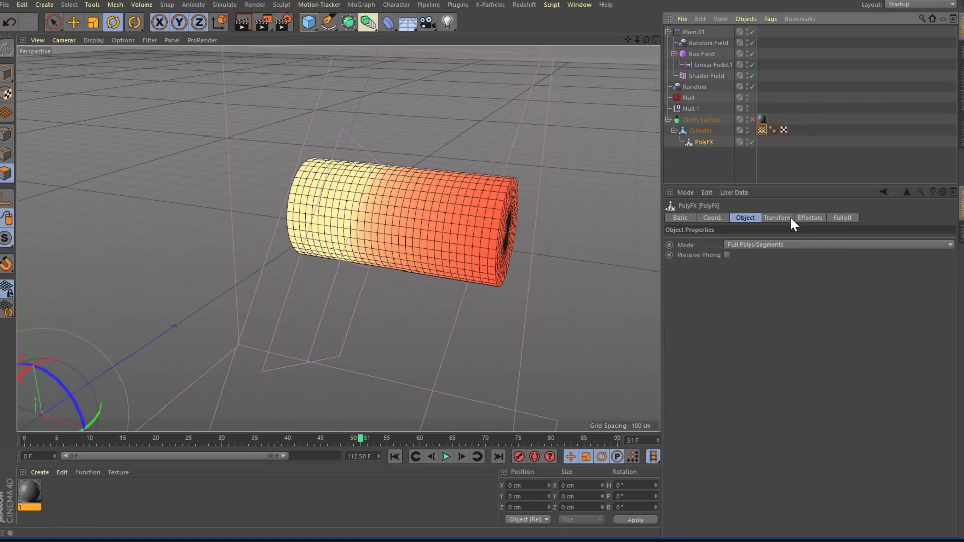
{"action": "left_click", "coordinate": [810, 218]}
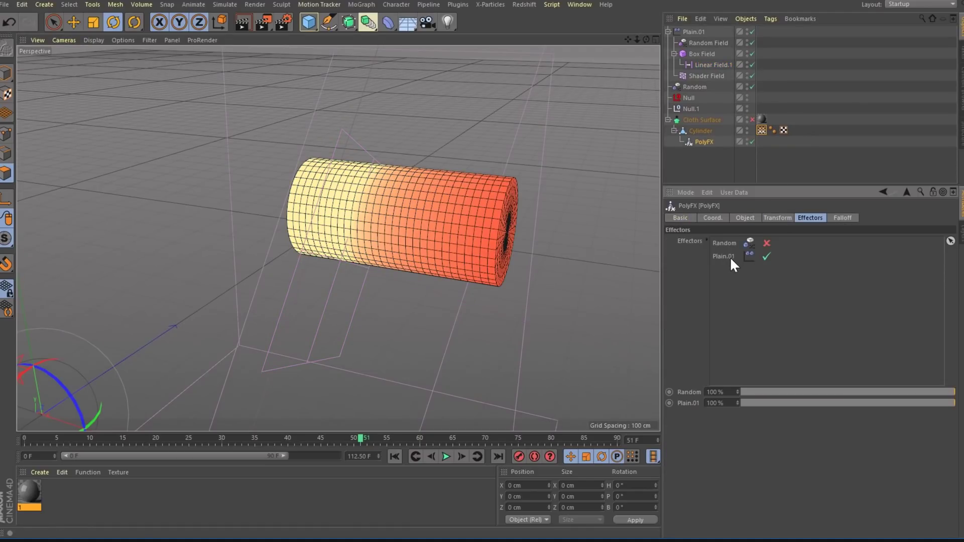
{"action": "left_click", "coordinate": [694, 31]}
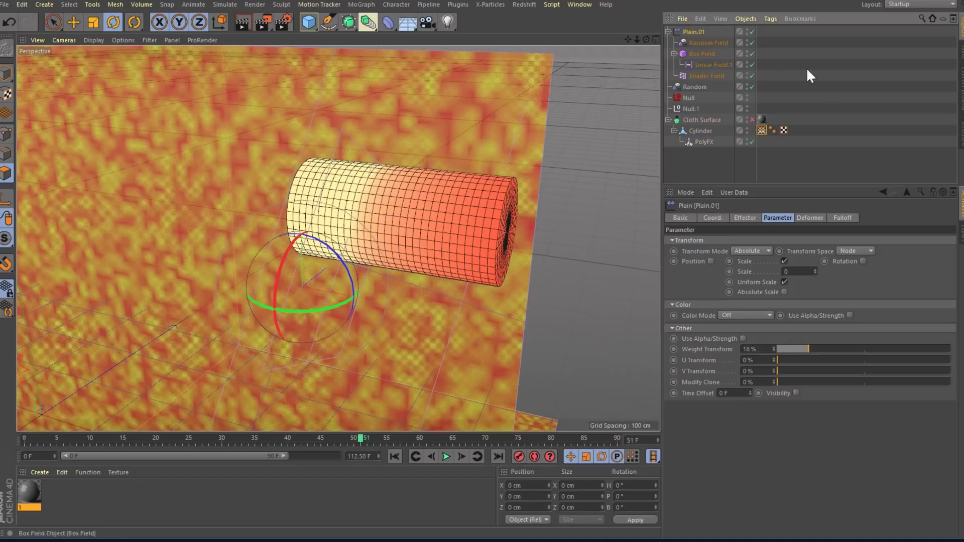
{"action": "left_click", "coordinate": [830, 219]}
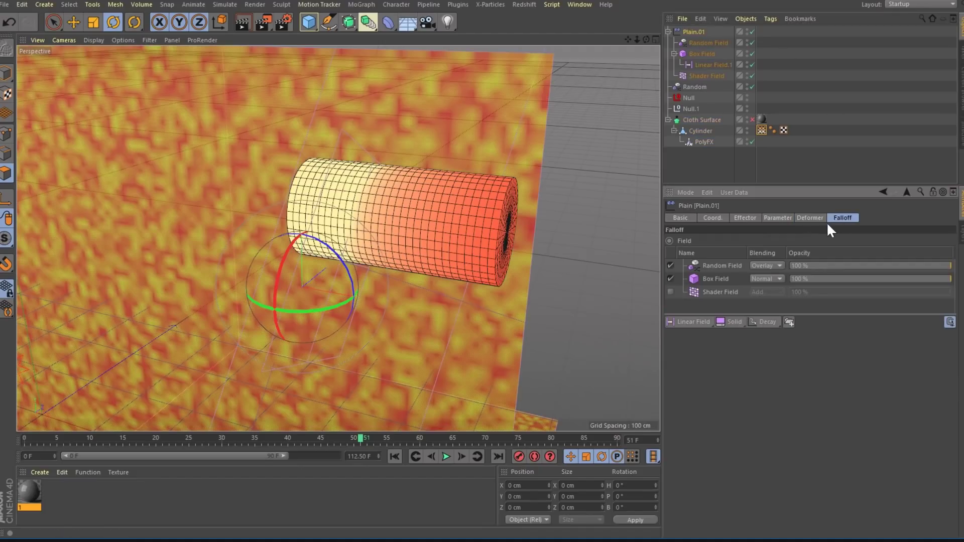
{"action": "left_click", "coordinate": [713, 280]}
Disable the Random Field layer in Plain.01's falloff, keeping only the Box Field active, and select the Box Field layer
{"action": "left_click", "coordinate": [705, 143]}
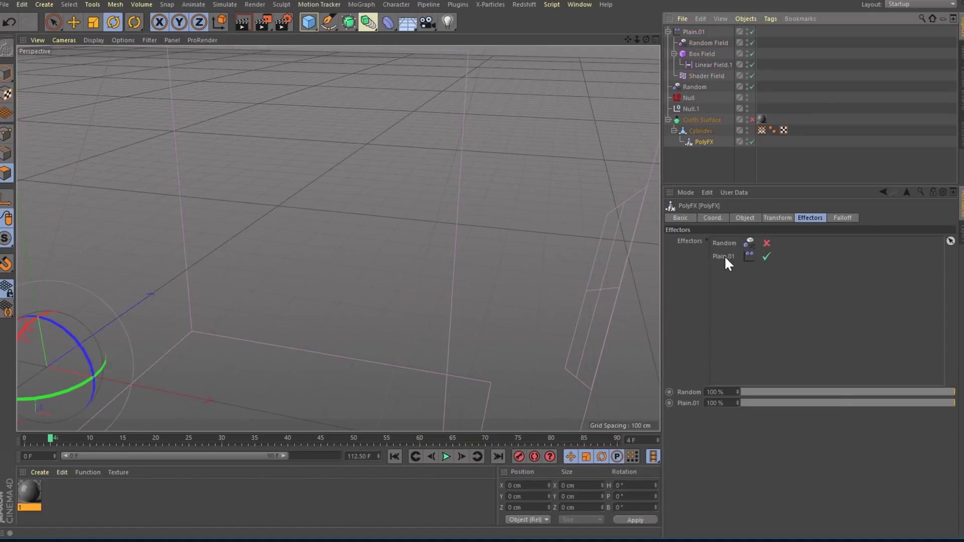
{"action": "left_click", "coordinate": [694, 32]}
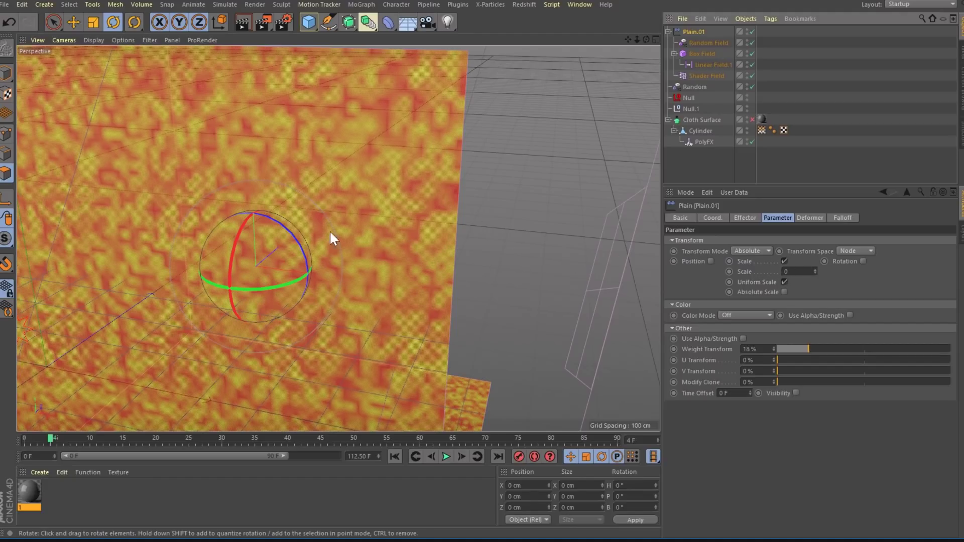
{"action": "left_click", "coordinate": [843, 218]}
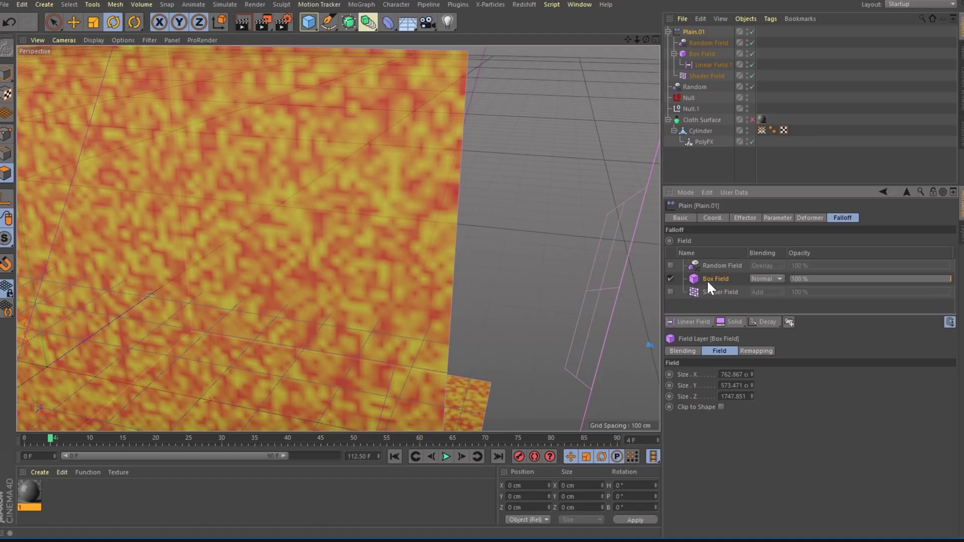
{"action": "left_click_drag", "start_coordinate": [625, 296], "coordinate": [653, 226], "text": "alt"}
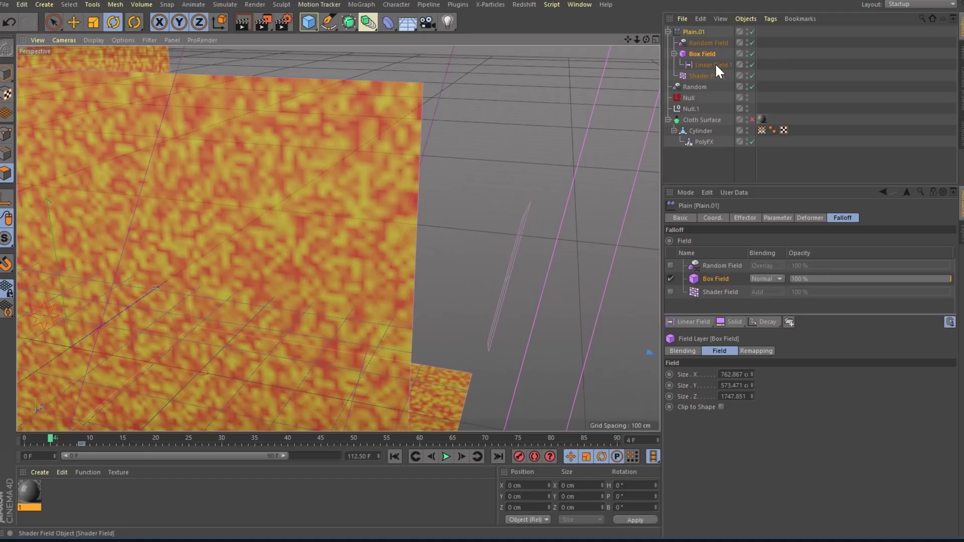
Turn off the Random Field's viewplane preview
{"action": "left_click", "coordinate": [705, 42]}
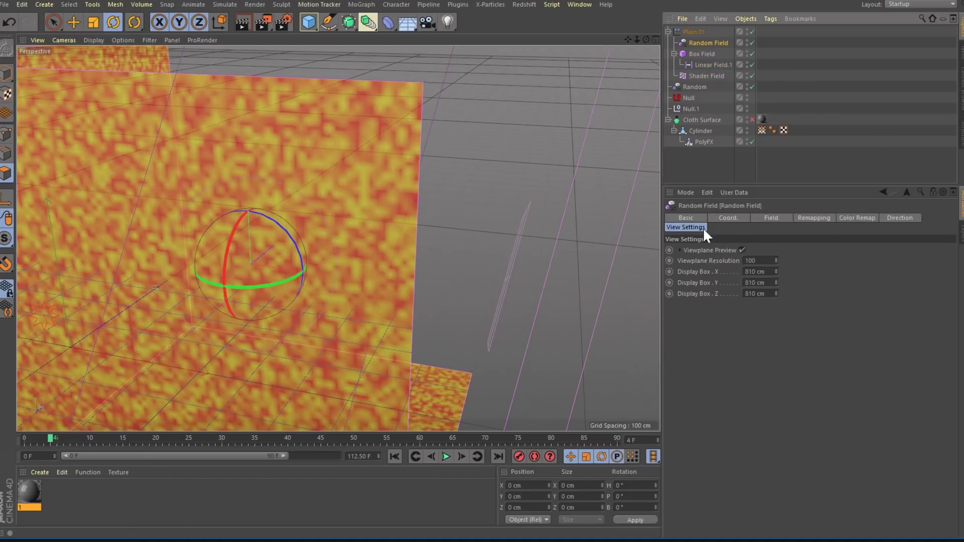
{"action": "left_click", "coordinate": [743, 250]}
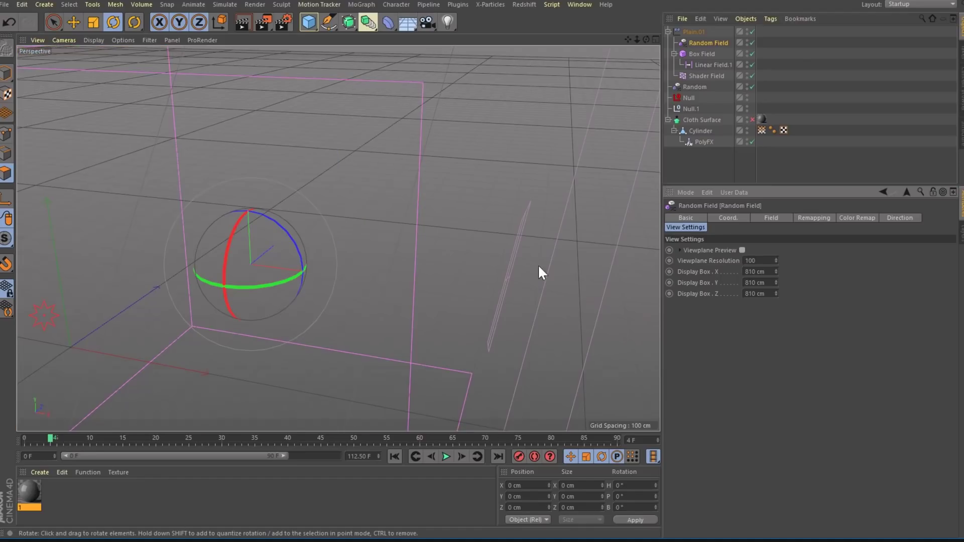
Examine the Box Field's remapping settings while scrubbing the animation past frame 33 to see how it reveals the Cylinder
{"action": "left_click", "coordinate": [414, 181]}
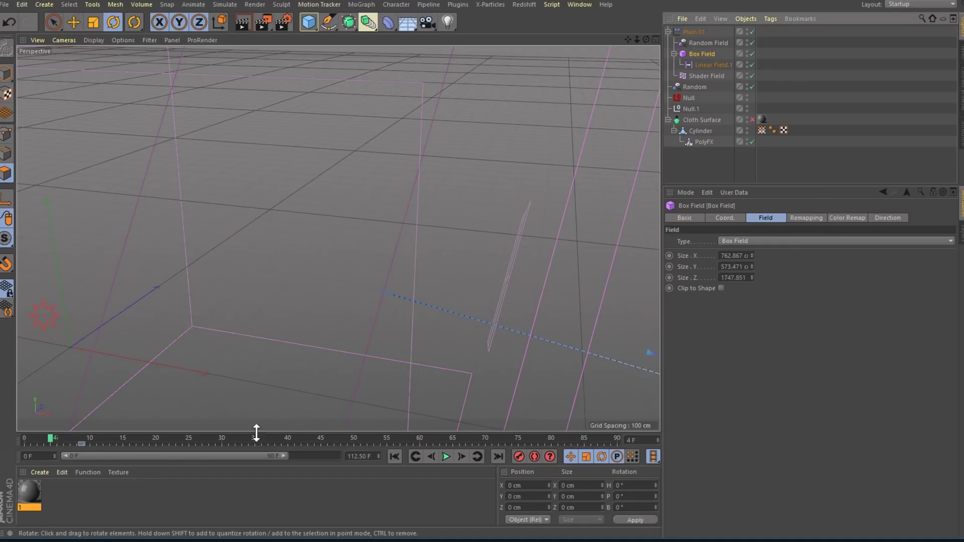
{"action": "left_click_drag", "start_coordinate": [50, 439], "coordinate": [244, 430]}
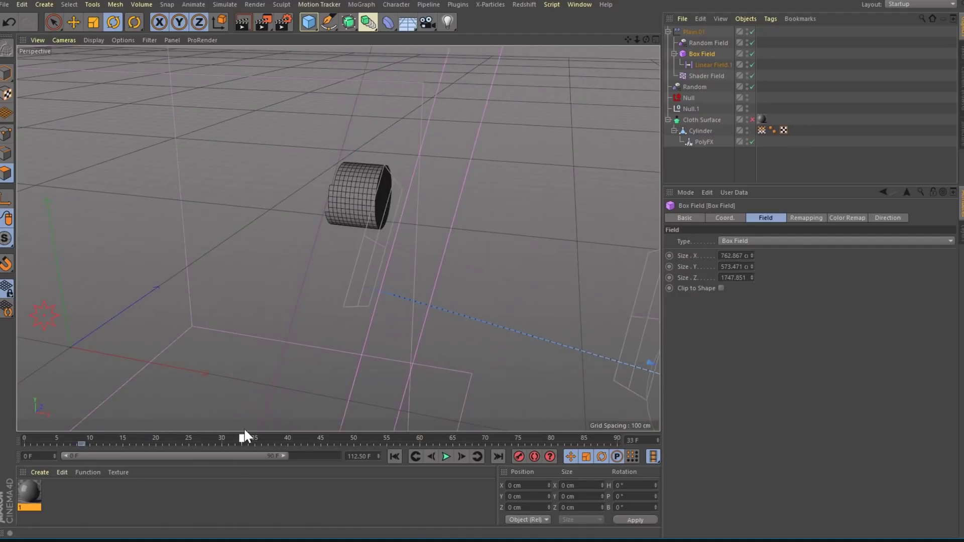
{"action": "left_click", "coordinate": [799, 218]}
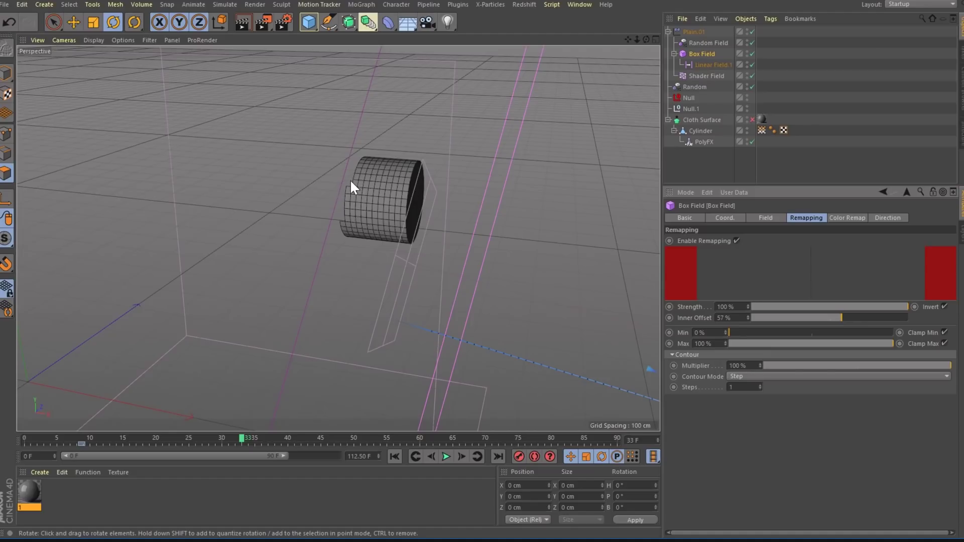
{"action": "left_click_drag", "start_coordinate": [241, 440], "coordinate": [260, 433]}
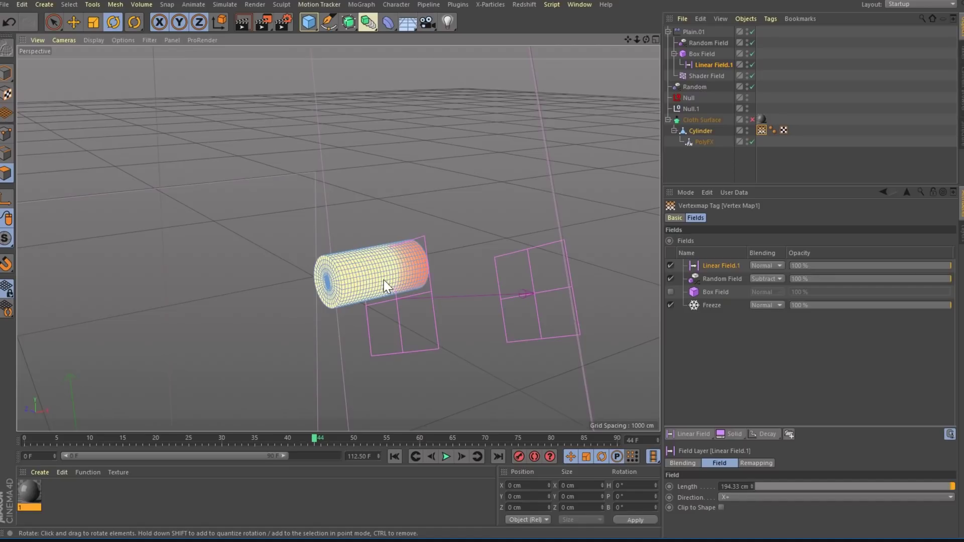
Compare Linear Field.1's position with the Cylinder's Vertex Map1 weights at frame 47
{"action": "scroll", "coordinate": [409, 263], "scroll_direction": "down", "scroll_amount": 3}
{"action": "scroll", "coordinate": [517, 263], "scroll_direction": "up", "scroll_amount": 5}
{"action": "scroll", "coordinate": [500, 265], "scroll_direction": "down", "scroll_amount": 2}
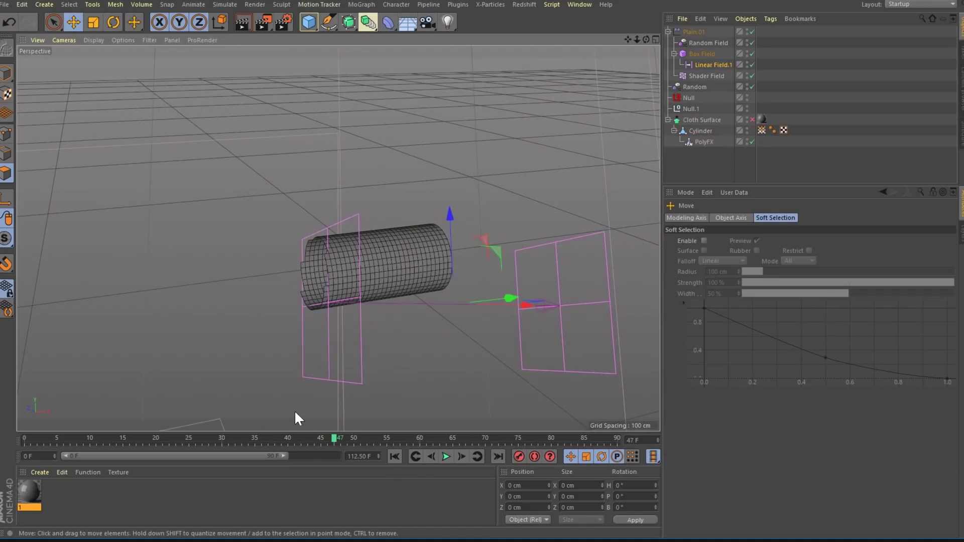
{"action": "left_click", "coordinate": [743, 130]}
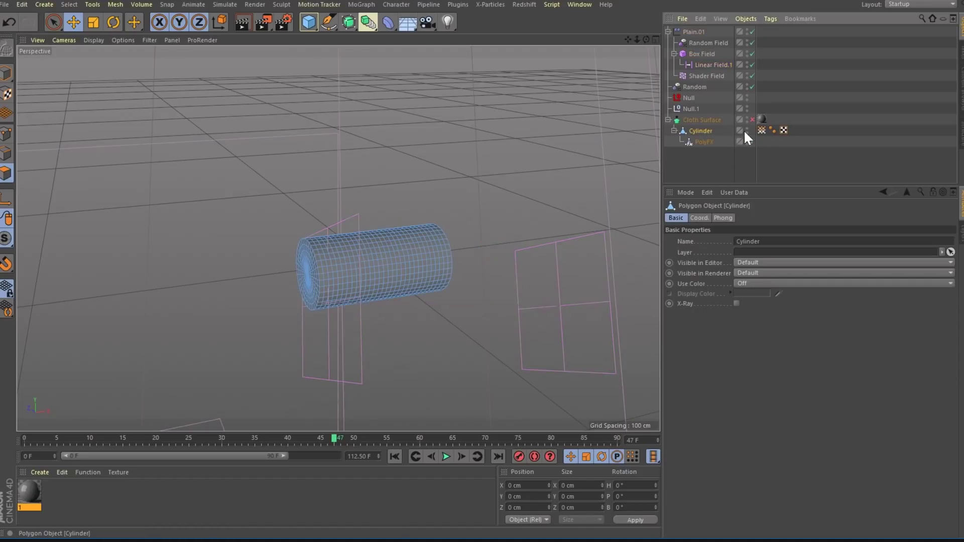
{"action": "left_click", "coordinate": [762, 130]}
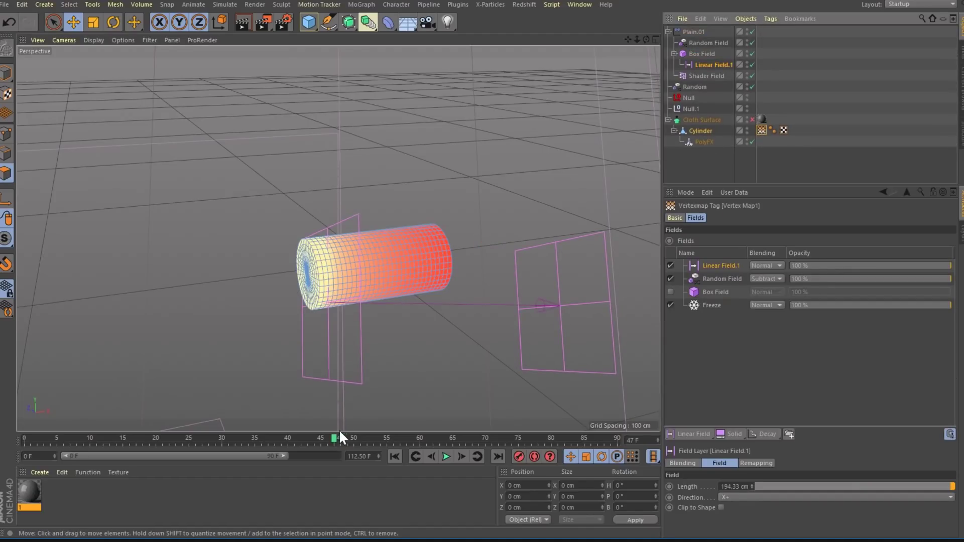
Scrub back to frame 38 and deselect all objects to inspect the Cylinder's partially revealed polygons
{"action": "left_click_drag", "start_coordinate": [340, 437], "coordinate": [275, 438]}
{"action": "left_click", "coordinate": [372, 235]}
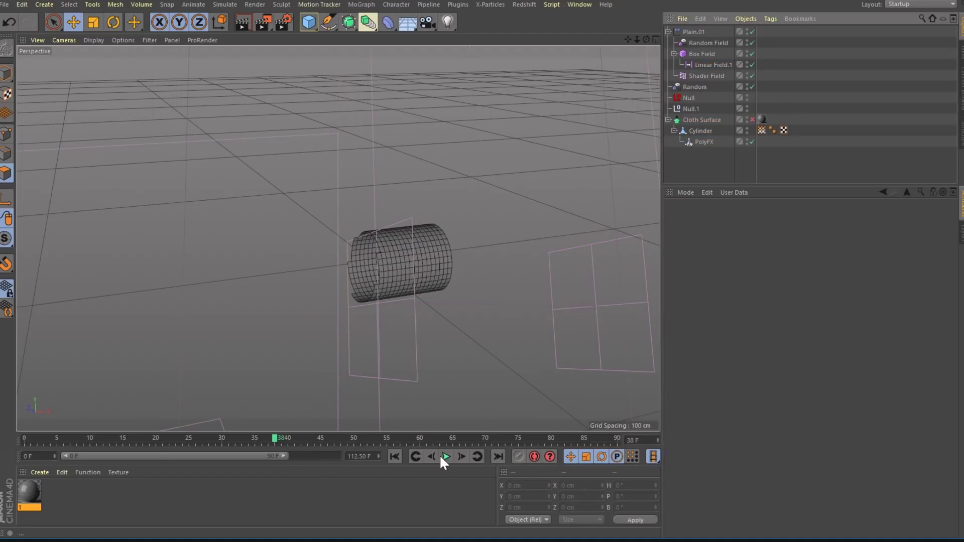
{"action": "left_click_drag", "start_coordinate": [394, 258], "coordinate": [381, 237], "text": "alt"}
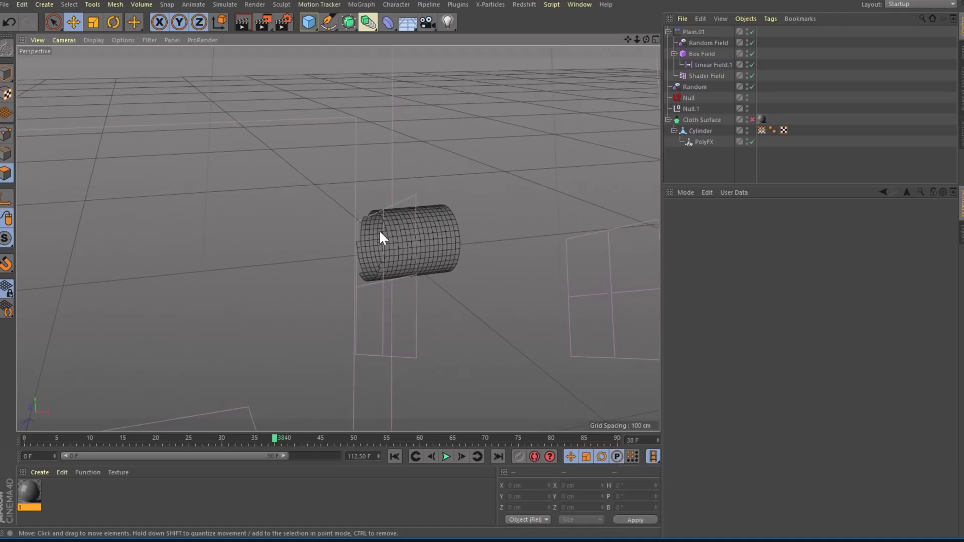
Open the Redshift shader graph of material 1 used on the Cloth Surface
{"action": "scroll", "coordinate": [381, 237], "scroll_direction": "up", "scroll_amount": 5}
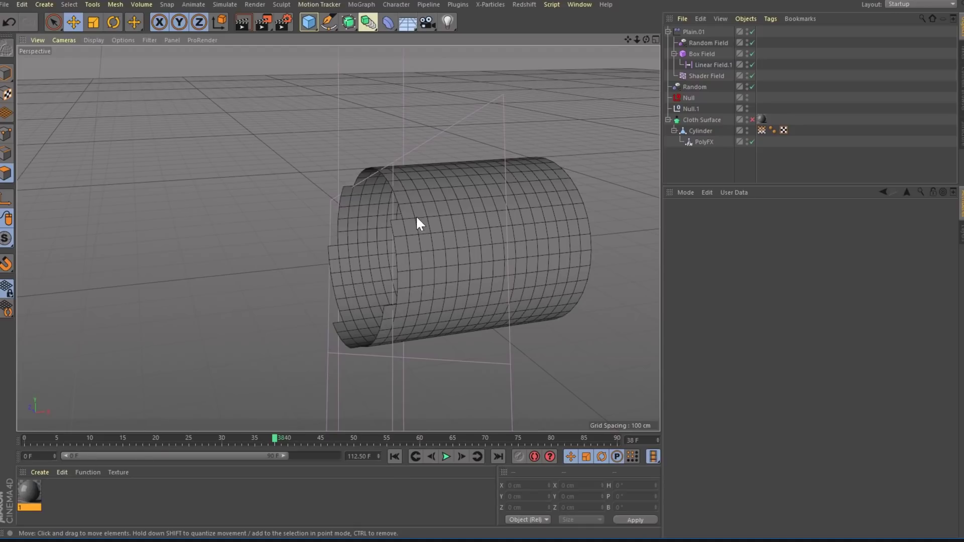
{"action": "double_click", "coordinate": [29, 492]}
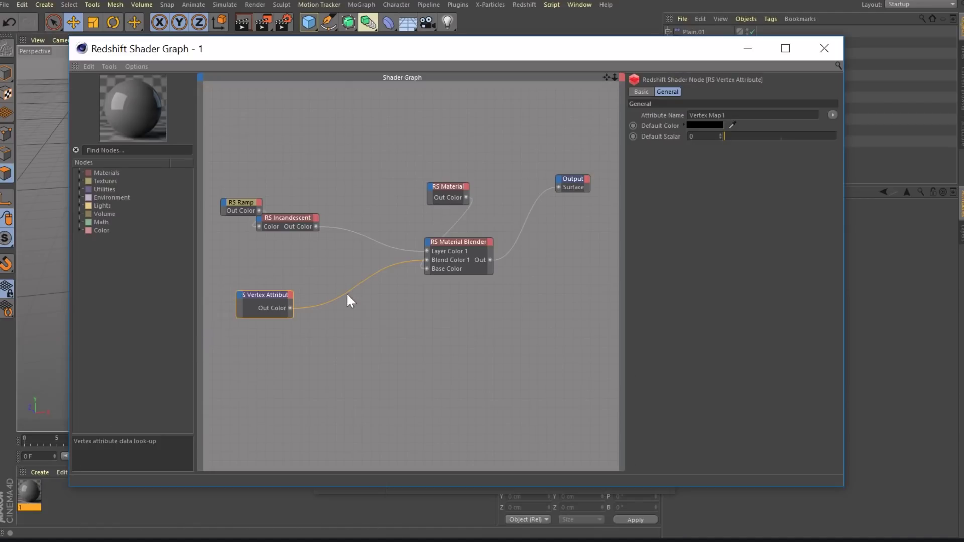
{"action": "double_click", "coordinate": [29, 492]}
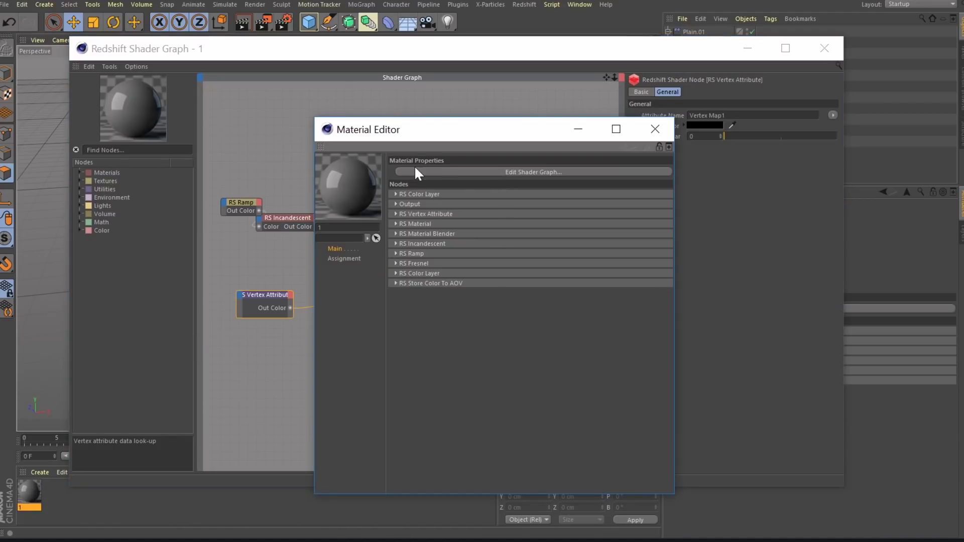
{"action": "left_click", "coordinate": [519, 172]}
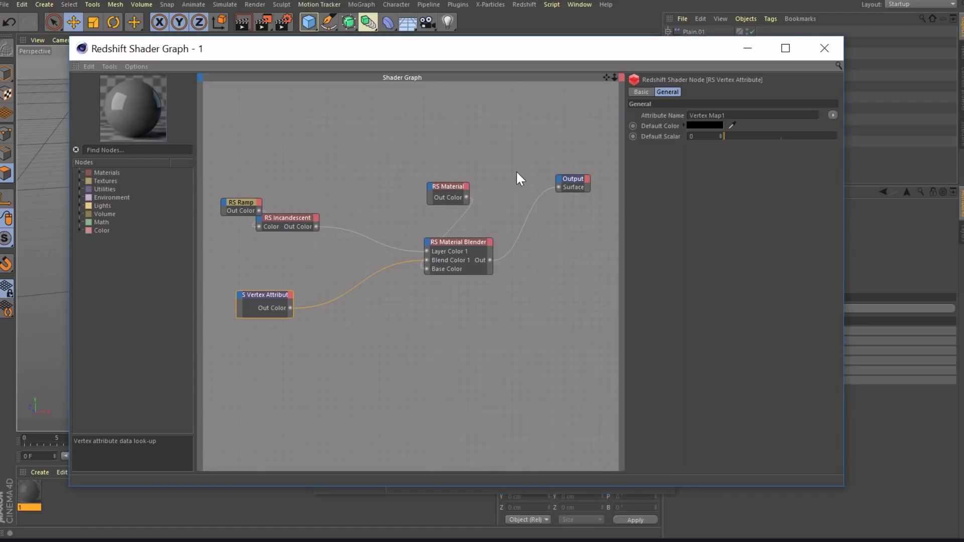
Spread out the RS Ramp, RS Incandescent and RS Vertex Attribute nodes in the shader graph
{"action": "left_click_drag", "start_coordinate": [245, 200], "coordinate": [237, 174]}
{"action": "left_click_drag", "start_coordinate": [288, 218], "coordinate": [301, 189]}
{"action": "left_click_drag", "start_coordinate": [287, 301], "coordinate": [308, 292]}
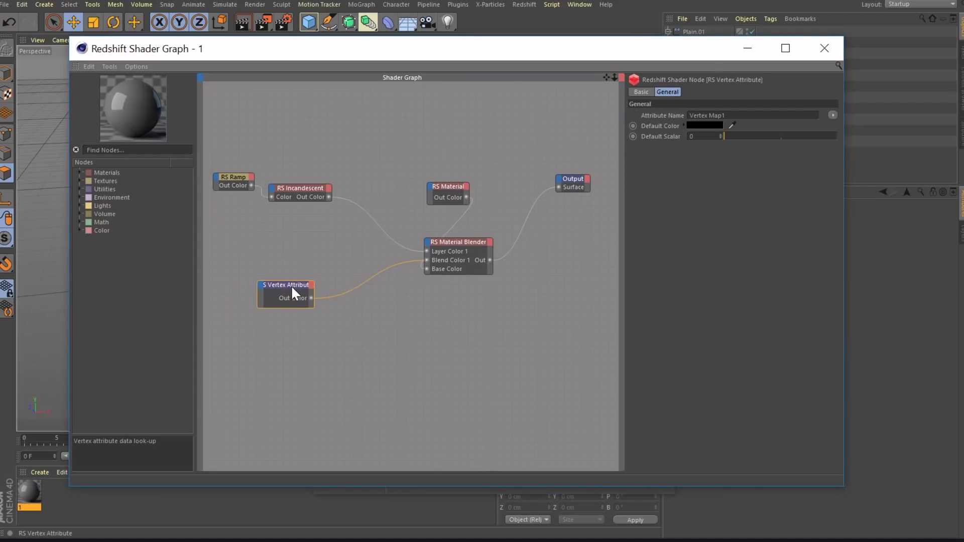
{"action": "left_click_drag", "start_coordinate": [316, 293], "coordinate": [271, 285]}
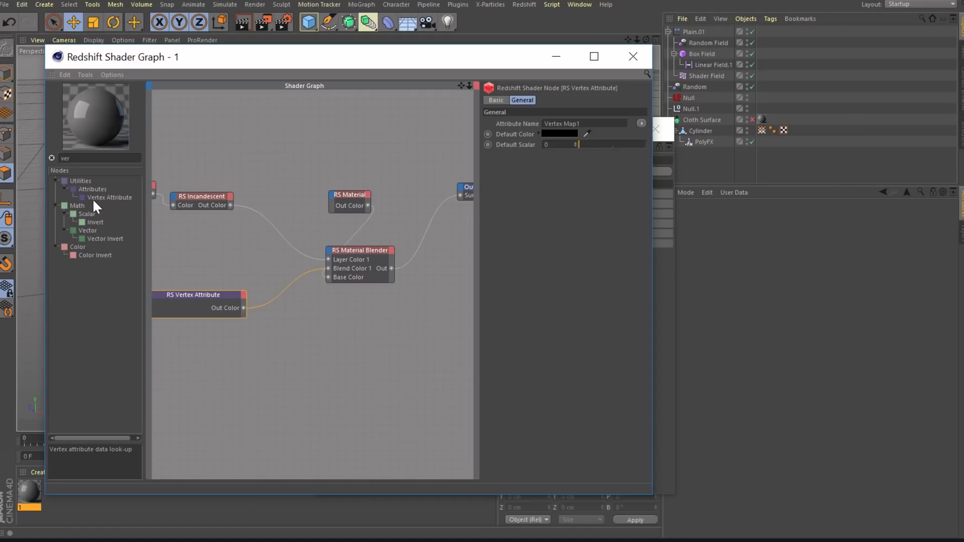
Set the RS Vertex Attribute node's Attribute Name to the Cylinder's Vertex Map1 tag
{"action": "left_click_drag", "start_coordinate": [205, 291], "coordinate": [230, 291]}
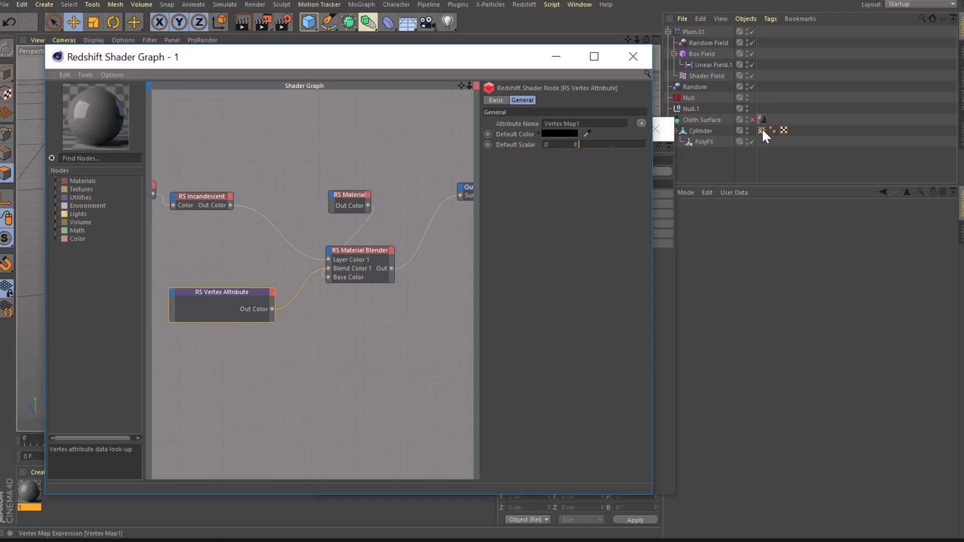
{"action": "left_click_drag", "start_coordinate": [761, 128], "coordinate": [585, 136]}
Review the settings of the RS Material Blender, RS Incandescent, RS Ramp and RS Material nodes while tidying their placement and widening the graph window
{"action": "left_click", "coordinate": [390, 258]}
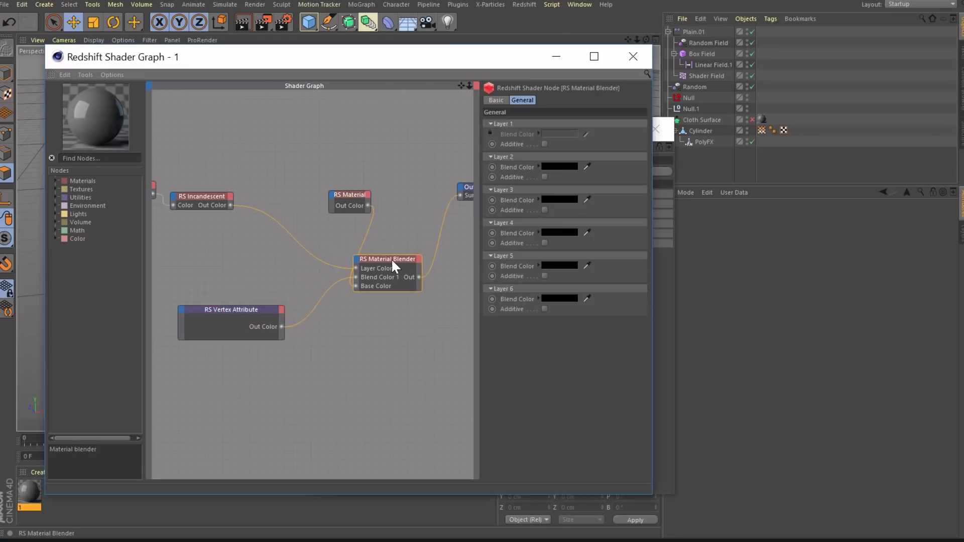
{"action": "left_click_drag", "start_coordinate": [188, 190], "coordinate": [247, 240]}
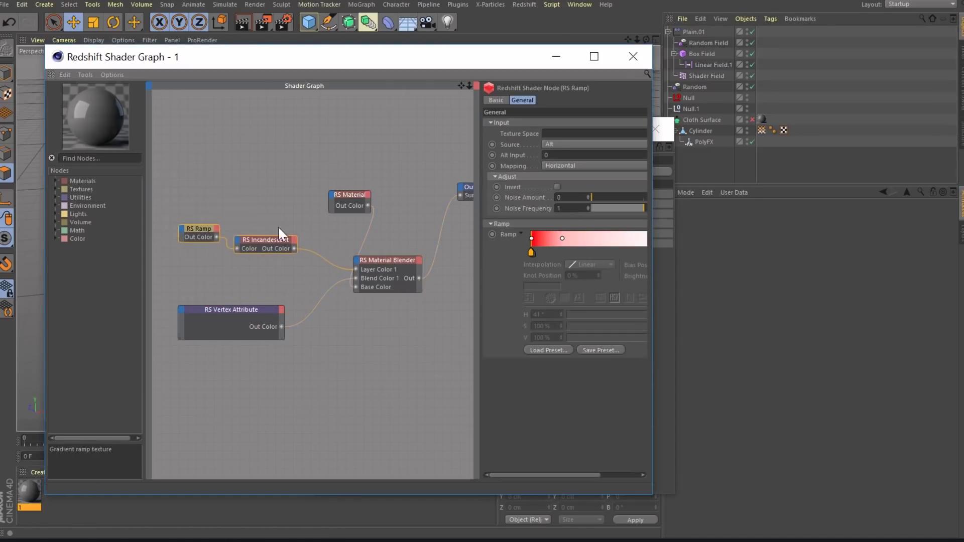
{"action": "left_click", "coordinate": [268, 239]}
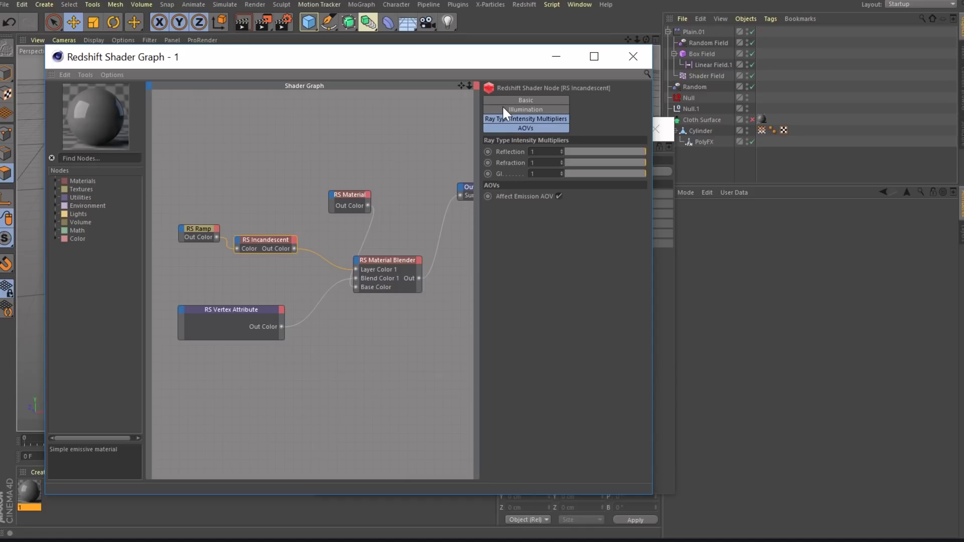
{"action": "left_click", "coordinate": [199, 227]}
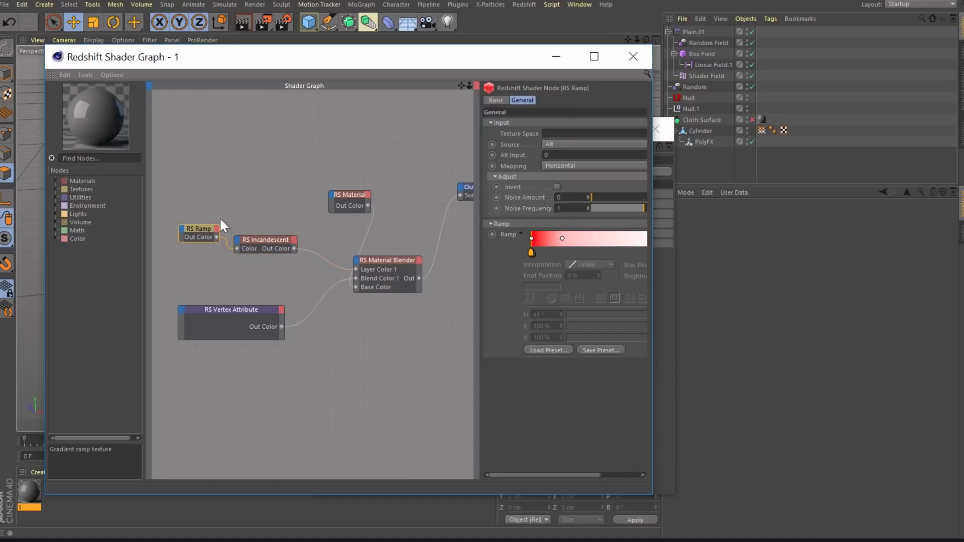
{"action": "left_click_drag", "start_coordinate": [649, 252], "coordinate": [717, 253]}
{"action": "left_click_drag", "start_coordinate": [395, 205], "coordinate": [412, 189]}
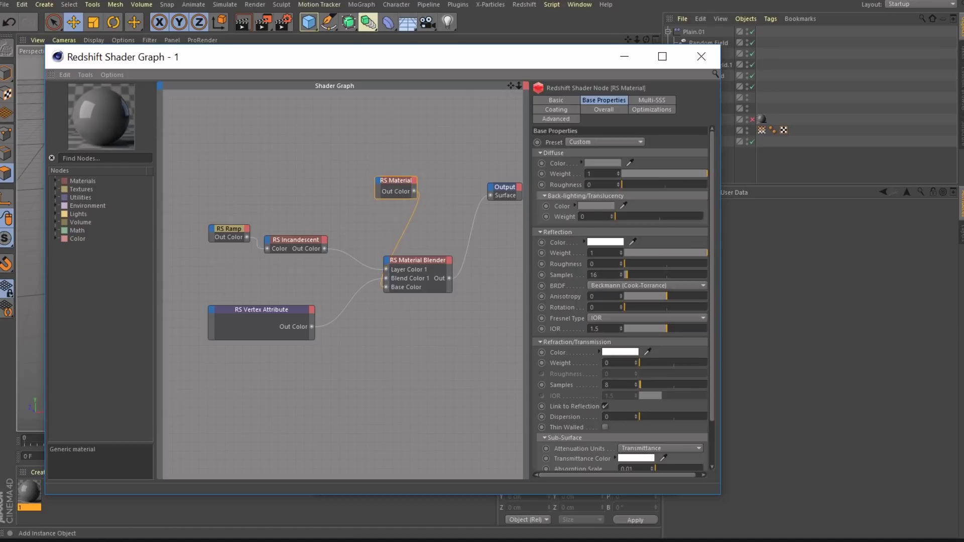
Rearrange the shader nodes around RS Material Blender to trace the vertex map blending RS Incandescent over RS Material
{"action": "mouse_move", "coordinate": [438, 257]}
{"action": "left_mouse_down"}
{"action": "mouse_move", "coordinate": [427, 266]}
{"action": "mouse_move", "coordinate": [455, 265]}
{"action": "left_mouse_up"}
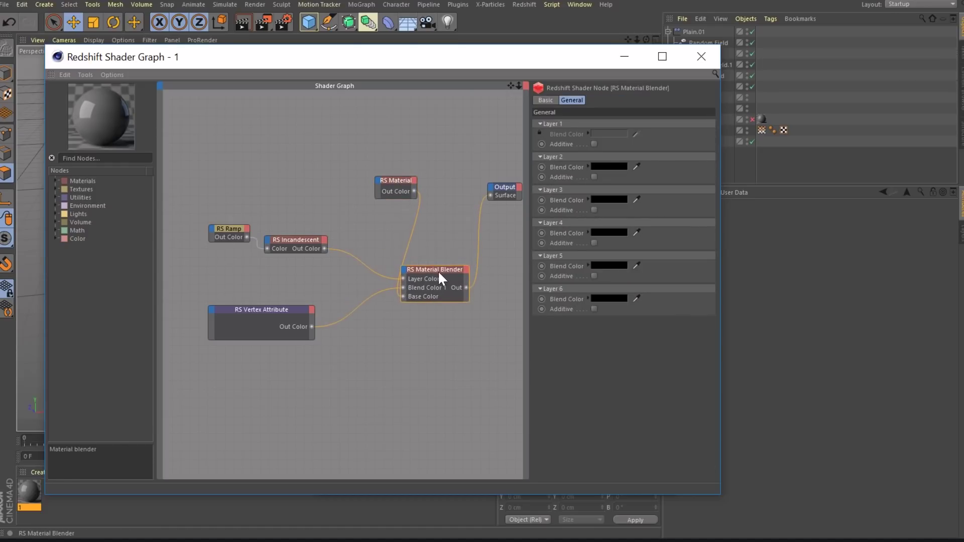
{"action": "left_click_drag", "start_coordinate": [278, 313], "coordinate": [271, 304]}
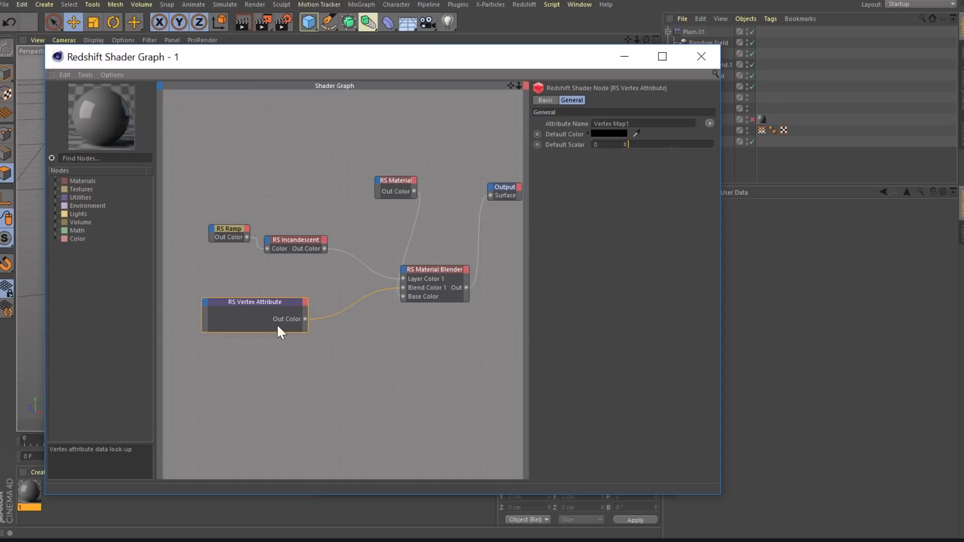
{"action": "left_click", "coordinate": [427, 288]}
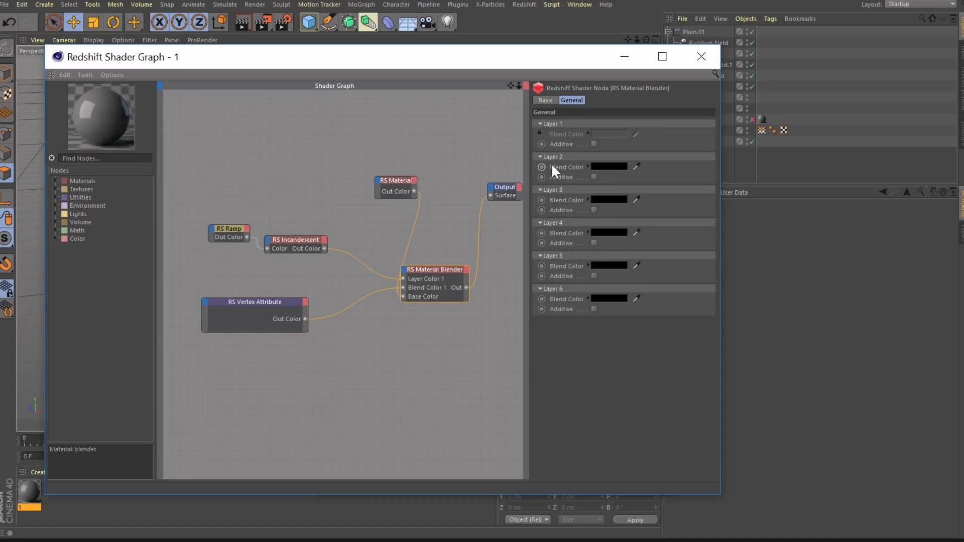
{"action": "left_click_drag", "start_coordinate": [229, 229], "coordinate": [221, 251]}
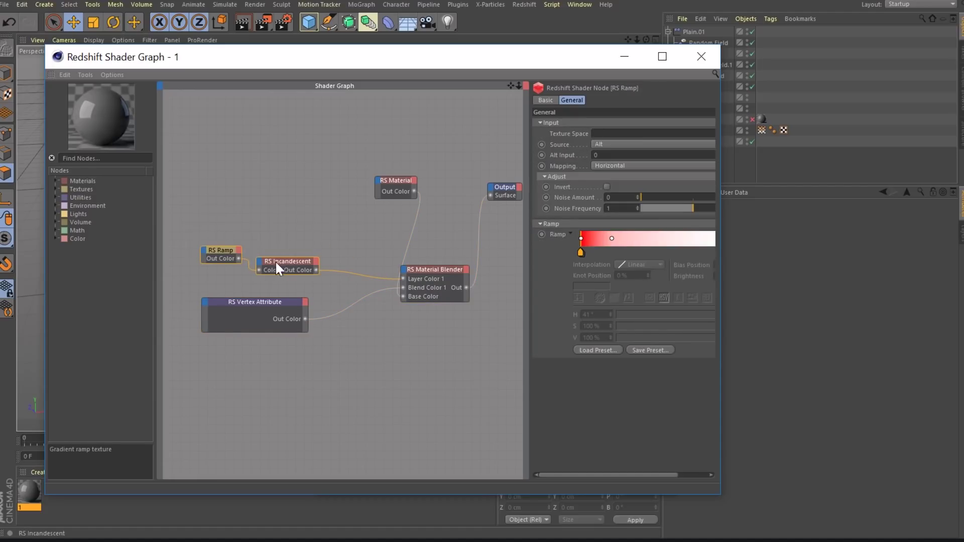
{"action": "left_click_drag", "start_coordinate": [410, 181], "coordinate": [376, 198]}
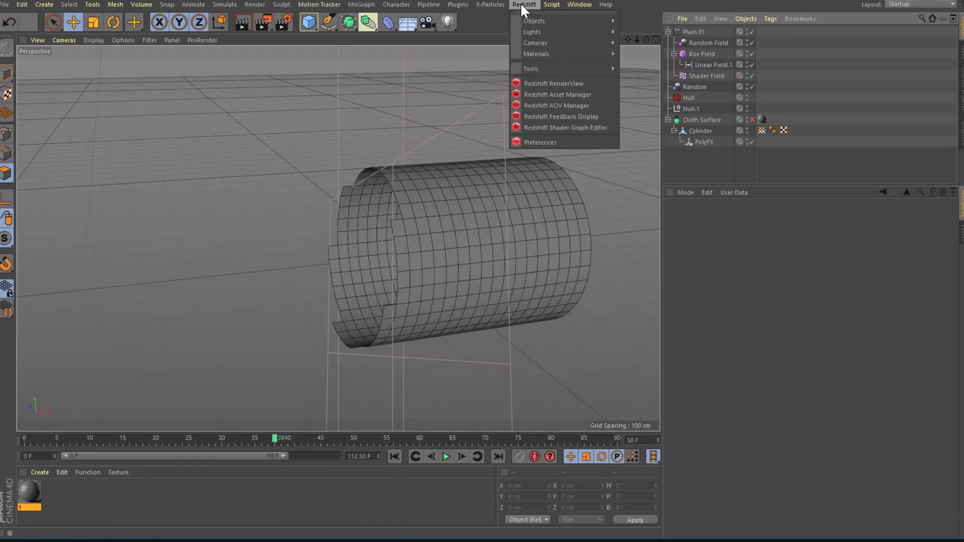
Render the Cylinder's glowing material in the Redshift RenderView at frame 38, and check a later frame
{"action": "left_click", "coordinate": [546, 82]}
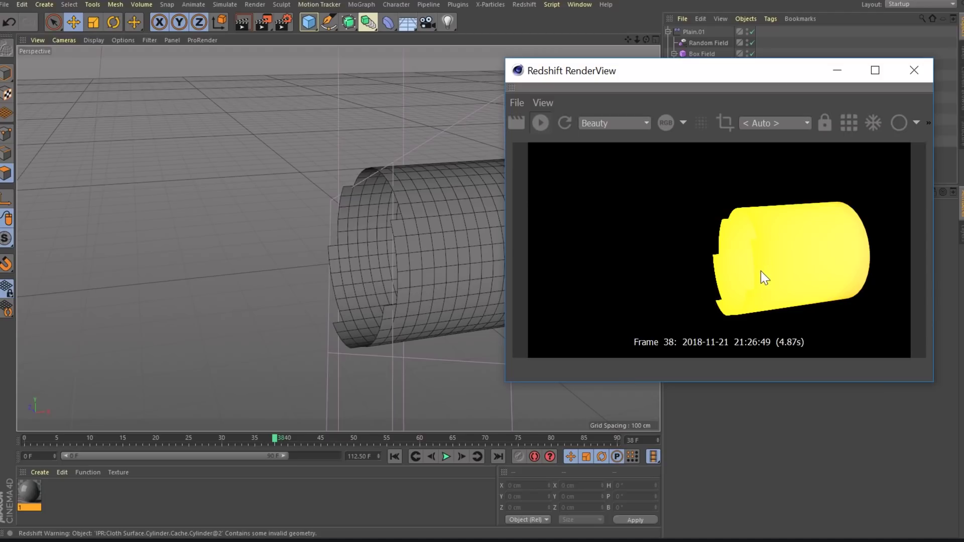
{"action": "left_click", "coordinate": [387, 439]}
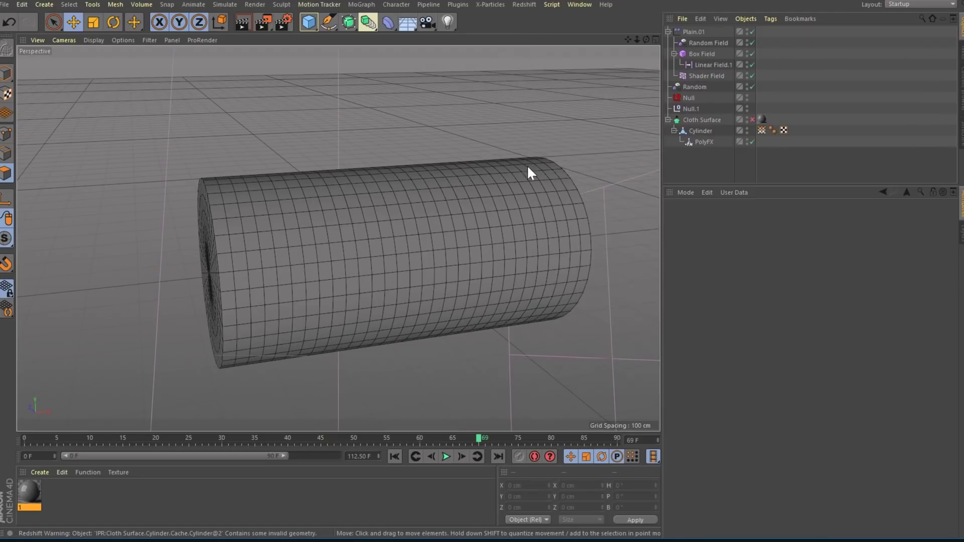
Switch to the full logo project and rename the Symmetry object under Cloth Surface to Ob 01
{"action": "left_click", "coordinate": [578, 4]}
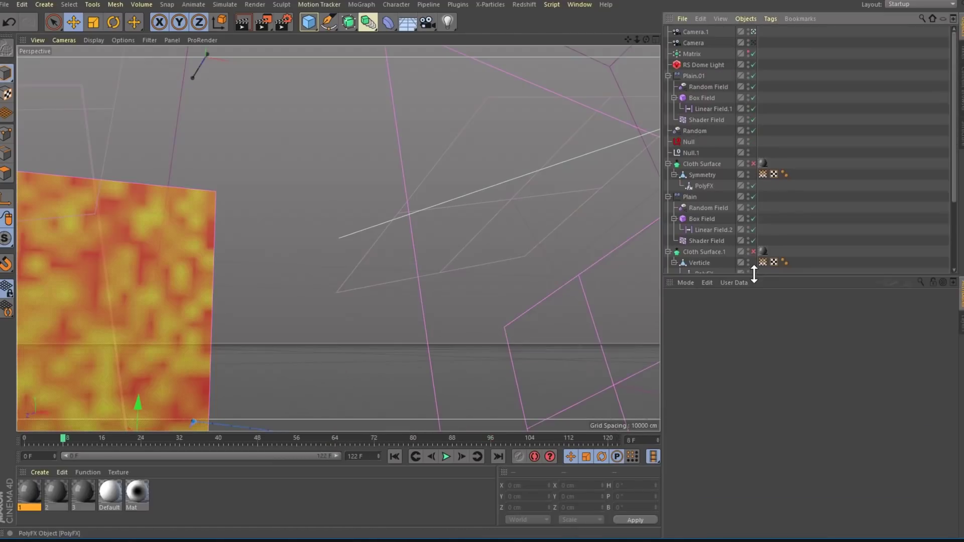
{"action": "left_click_drag", "start_coordinate": [754, 275], "coordinate": [759, 421]}
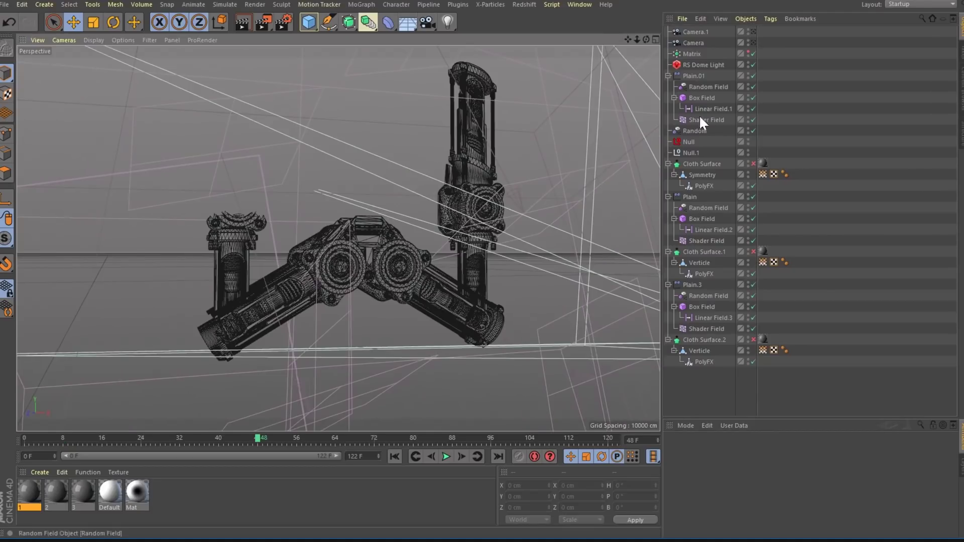
{"action": "double_click", "coordinate": [706, 186]}
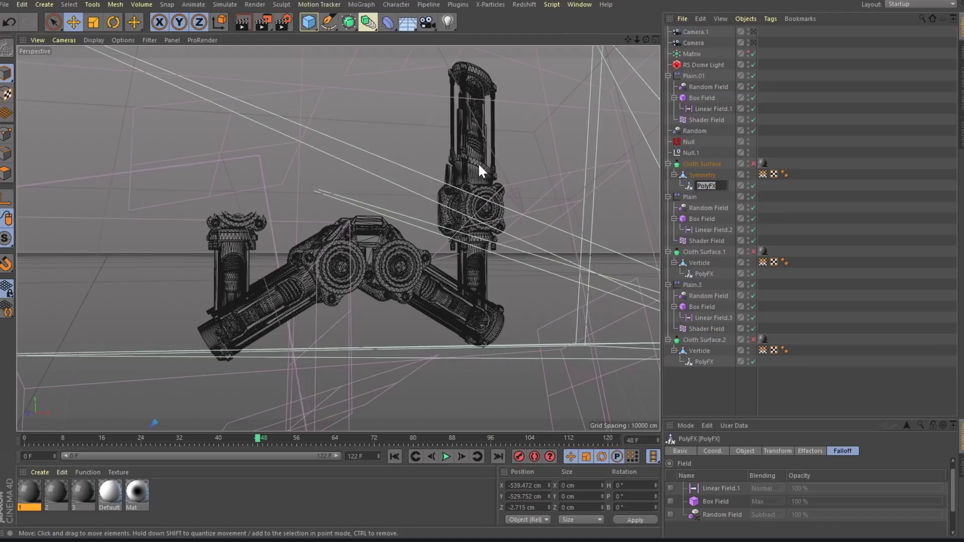
{"action": "left_click", "coordinate": [702, 176]}
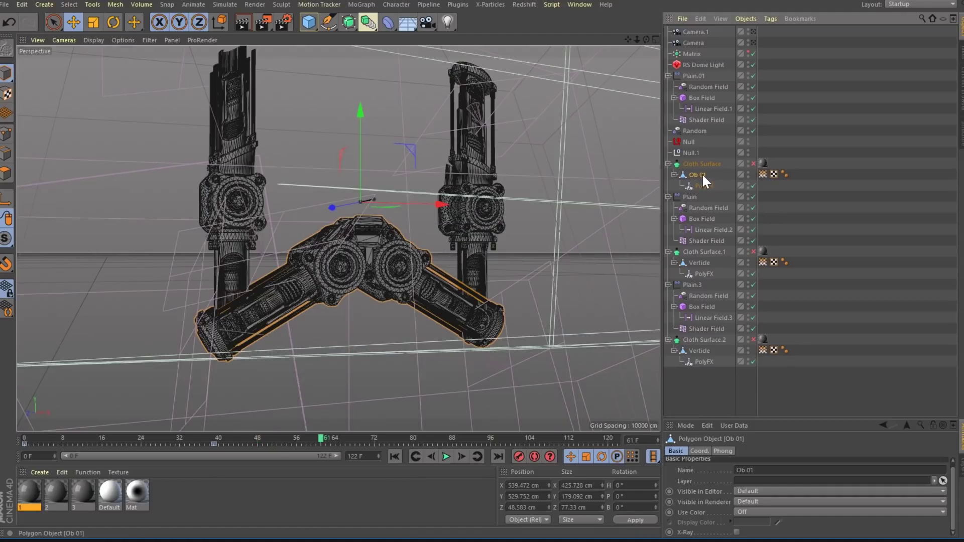
Examine the Linear, Random, Box and Freeze field layers of Ob 01's Vertex Map1 tag
{"action": "left_click", "coordinate": [763, 174]}
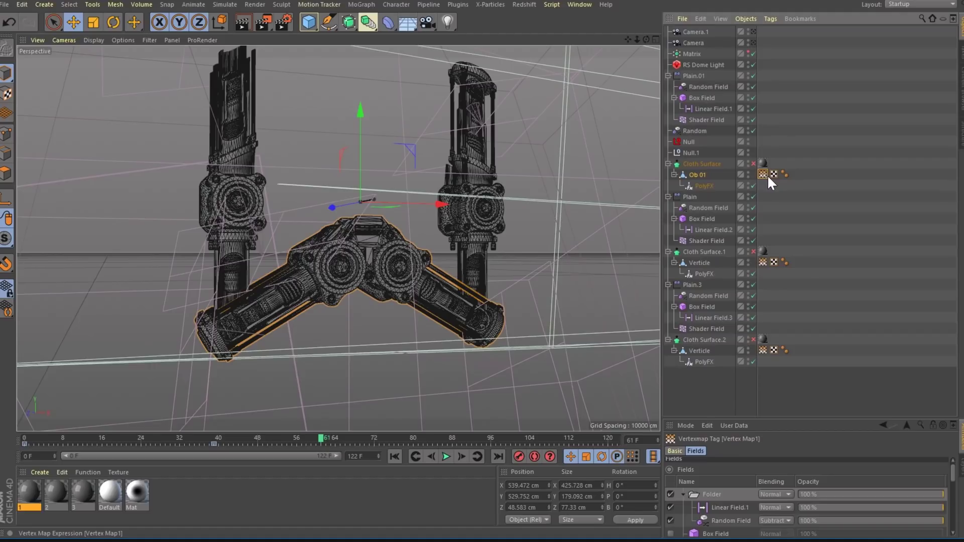
{"action": "left_click_drag", "start_coordinate": [862, 419], "coordinate": [851, 301]}
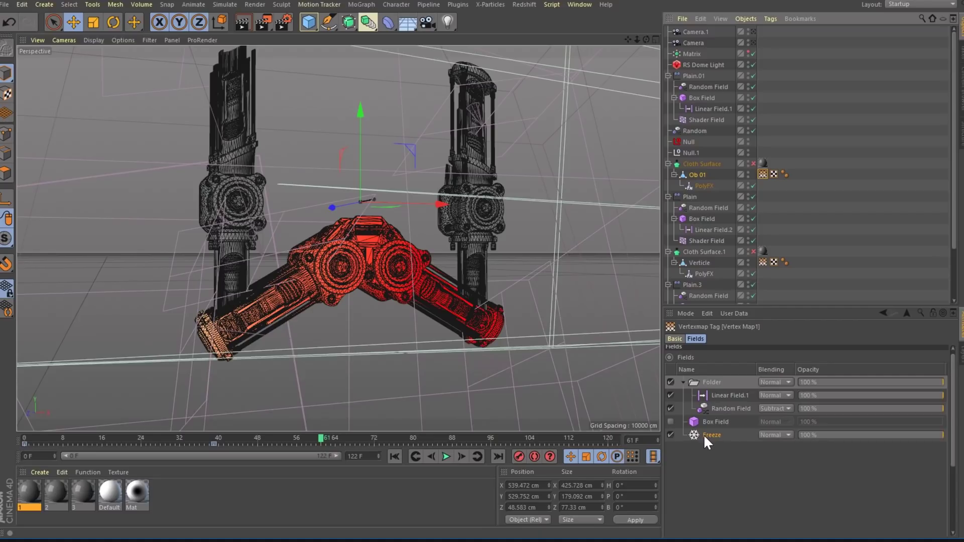
Examine the effectors of Ob 01's PolyFX, including the settings and falloff fields of Plain.01
{"action": "left_click", "coordinate": [705, 186]}
{"action": "left_click", "coordinate": [733, 377]}
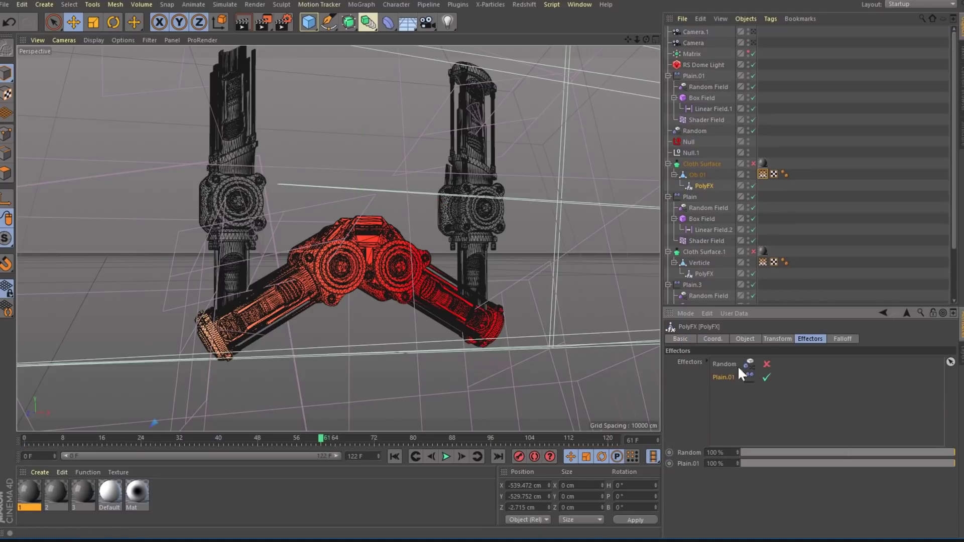
{"action": "double_click", "coordinate": [730, 377]}
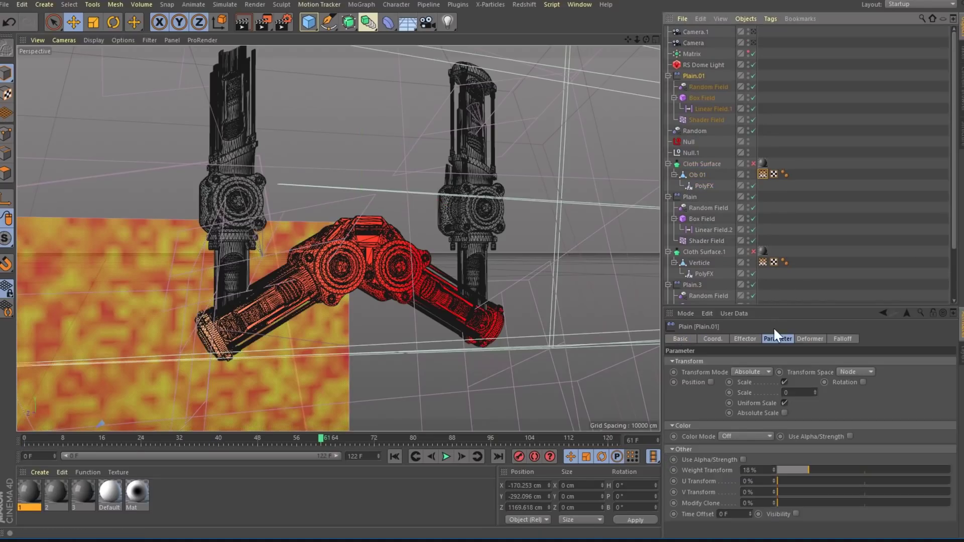
{"action": "left_click", "coordinate": [746, 338]}
{"action": "left_click", "coordinate": [842, 339]}
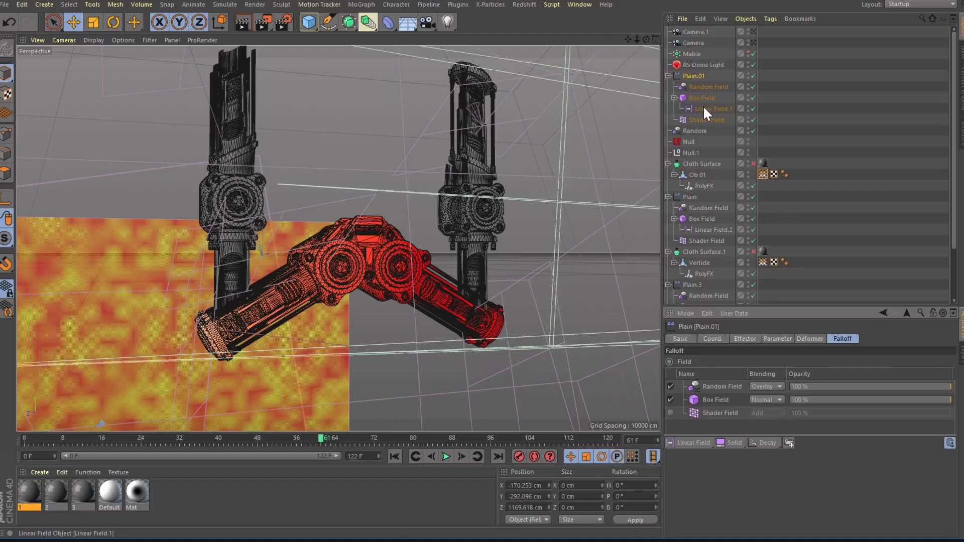
Inspect Linear Field.1 and a viewport render of the logo at frame 35
{"action": "left_click_drag", "start_coordinate": [288, 119], "coordinate": [337, 261], "text": "alt"}
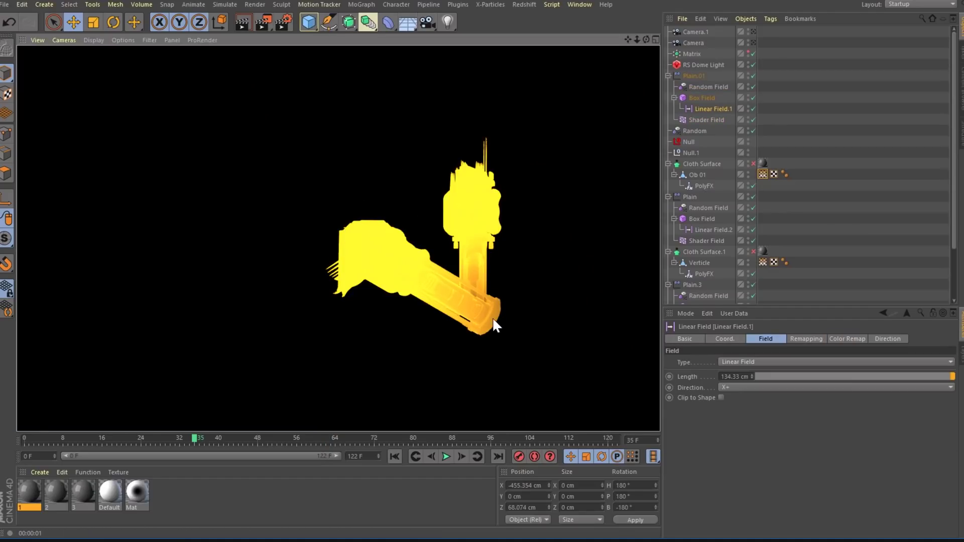
{"action": "left_click_drag", "start_coordinate": [809, 306], "coordinate": [809, 356]}
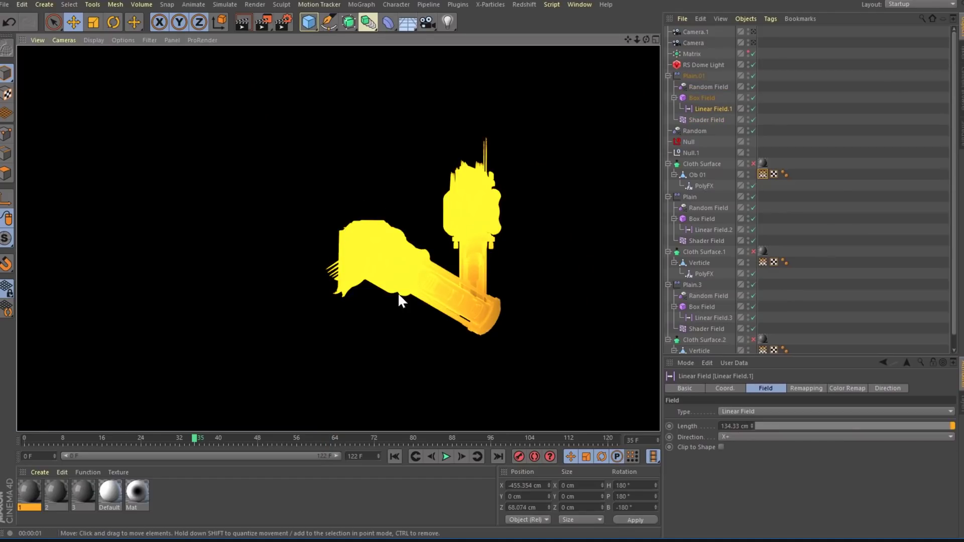